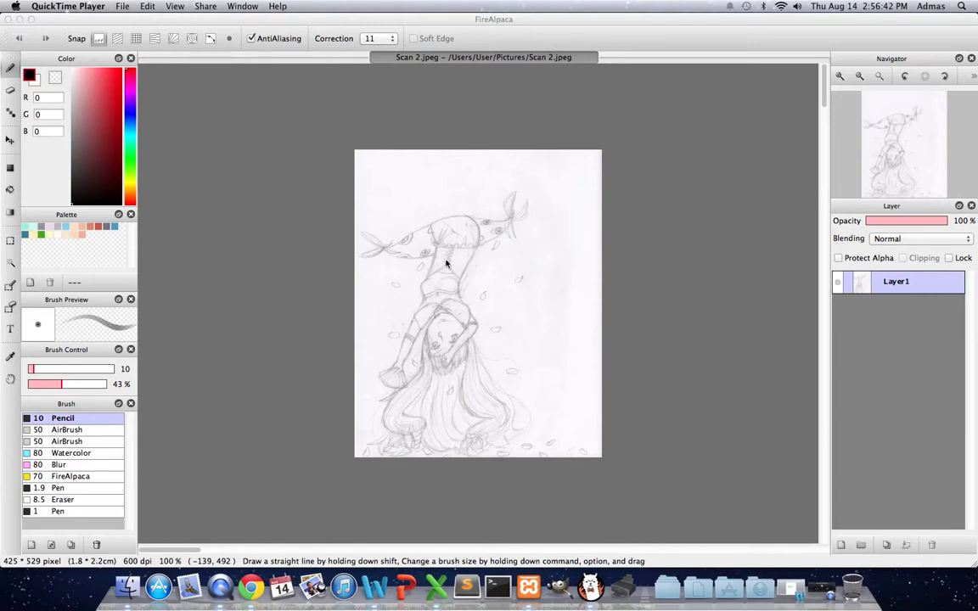
- Add a new empty Layer2 and move the sketch layer above it
{"action": "scroll", "coordinate": [603, 303], "scroll_direction": "up", "scroll_amount": 1}
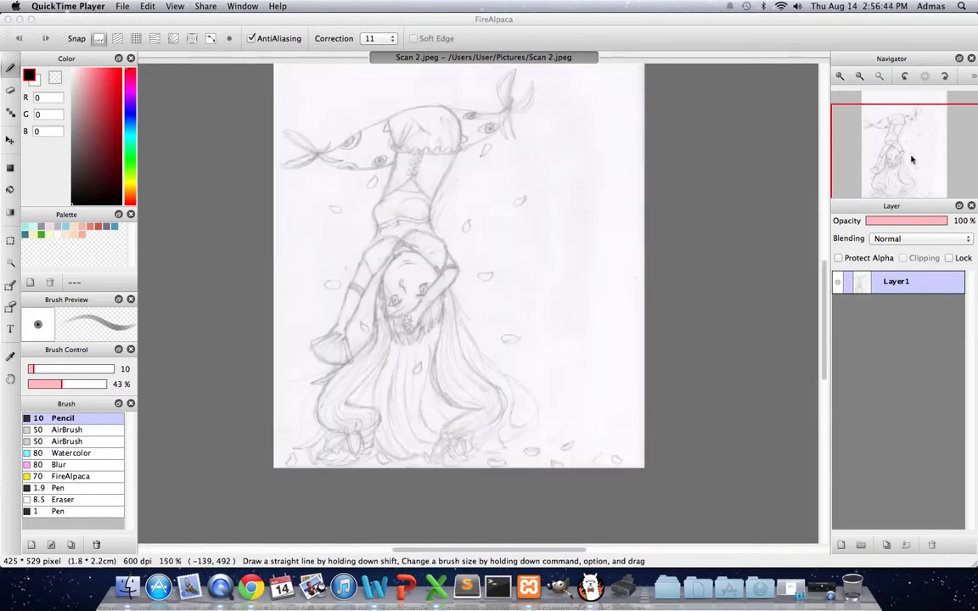
{"action": "left_click", "coordinate": [840, 545]}
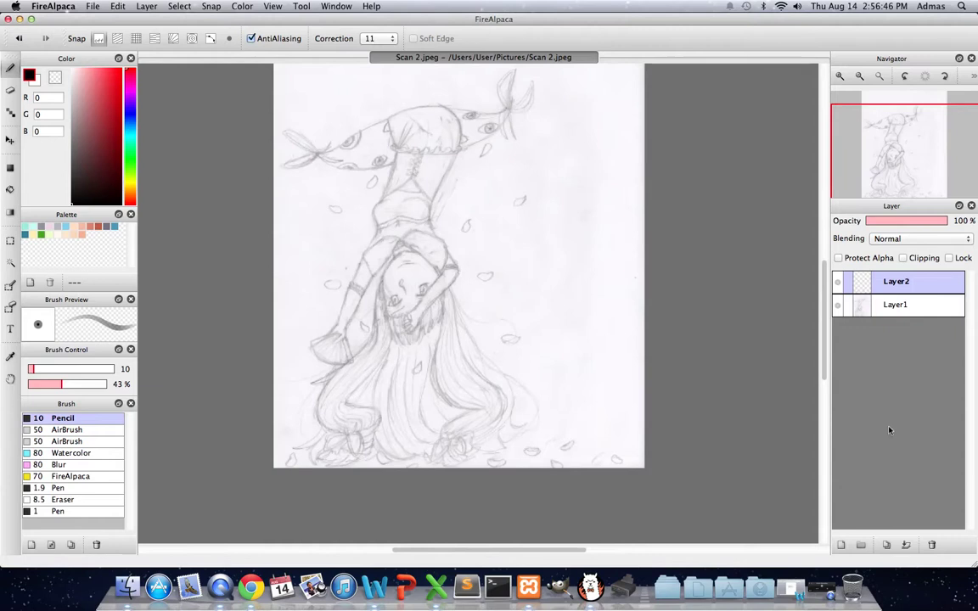
{"action": "left_click_drag", "start_coordinate": [893, 310], "coordinate": [889, 223]}
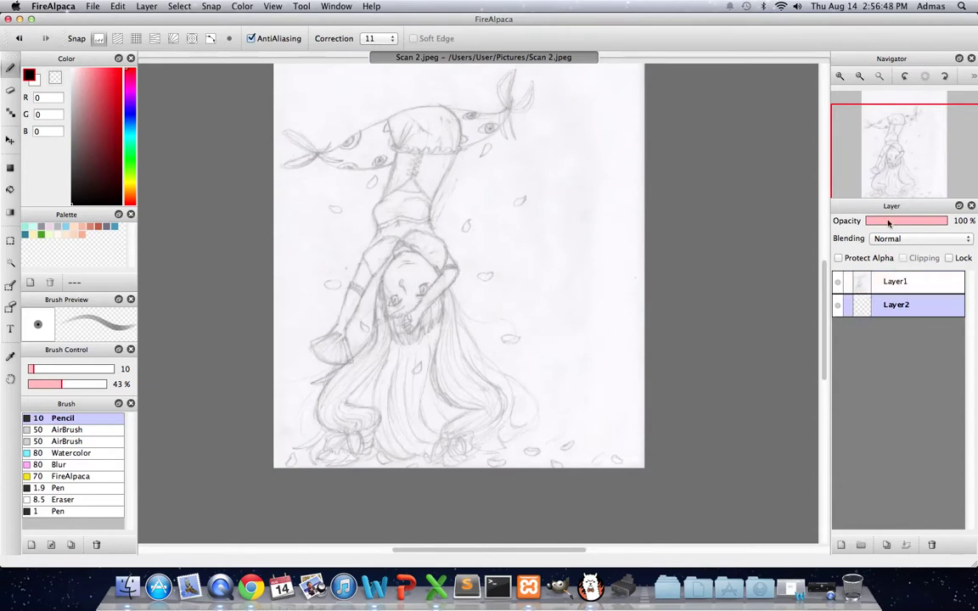
{"action": "mouse_move", "coordinate": [898, 183]}
{"action": "left_mouse_down"}
{"action": "mouse_move", "coordinate": [895, 205]}
{"action": "mouse_move", "coordinate": [902, 150]}
{"action": "left_mouse_up"}
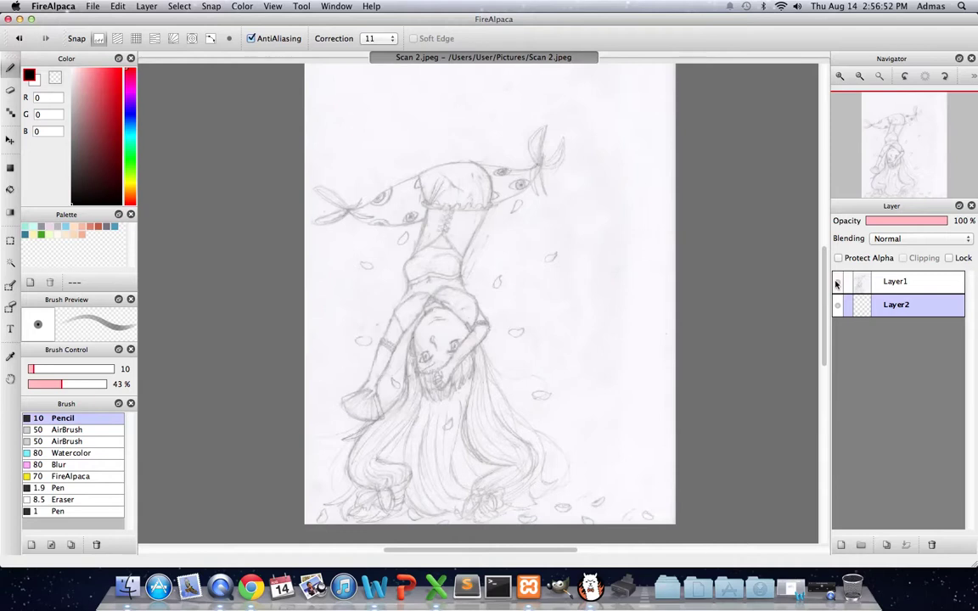
- Hide the sketch layer, briefly showing it again before hiding it for good
{"action": "left_click", "coordinate": [837, 283]}
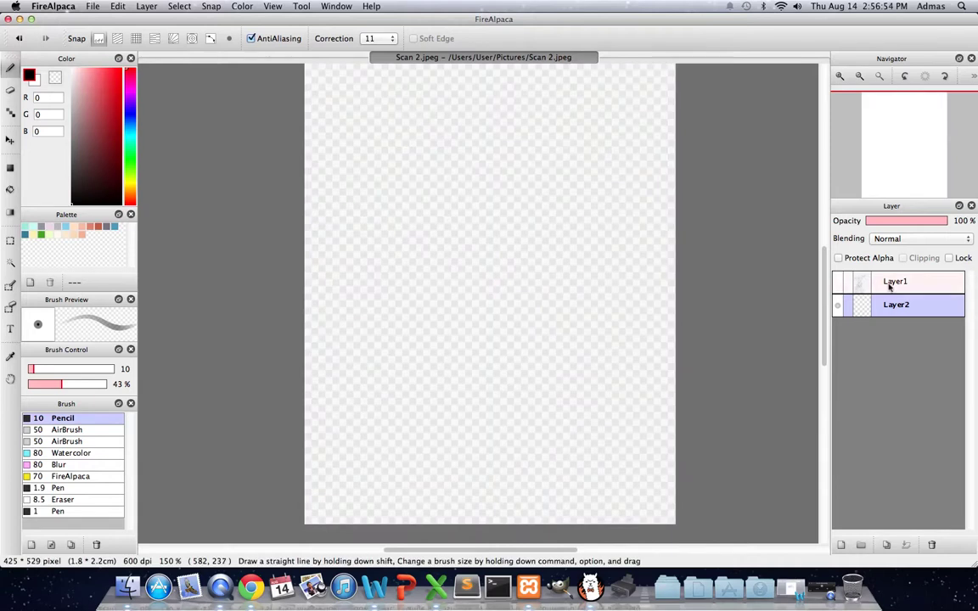
{"action": "left_click", "coordinate": [835, 287]}
{"action": "left_click", "coordinate": [837, 287]}
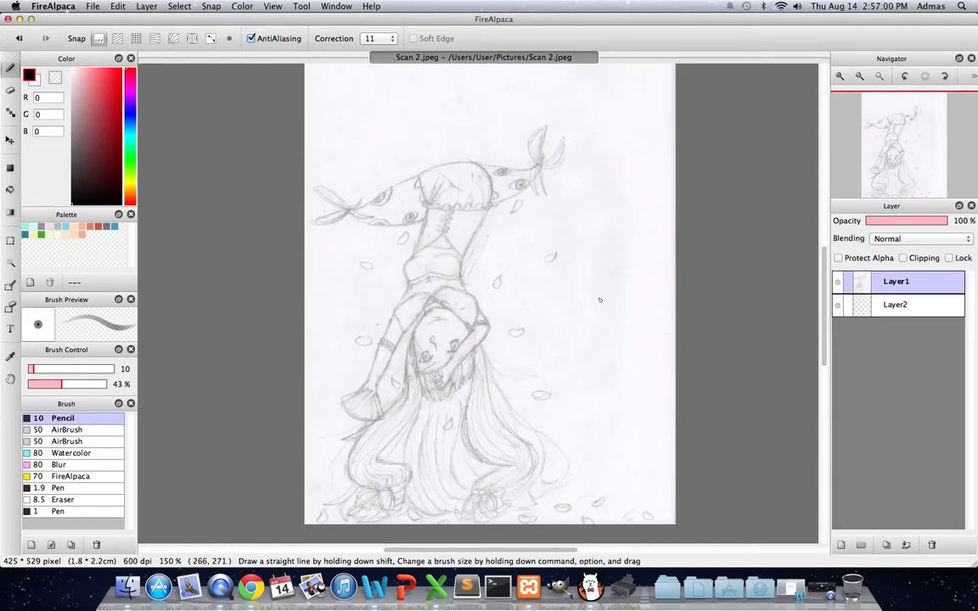
{"action": "left_click", "coordinate": [837, 283]}
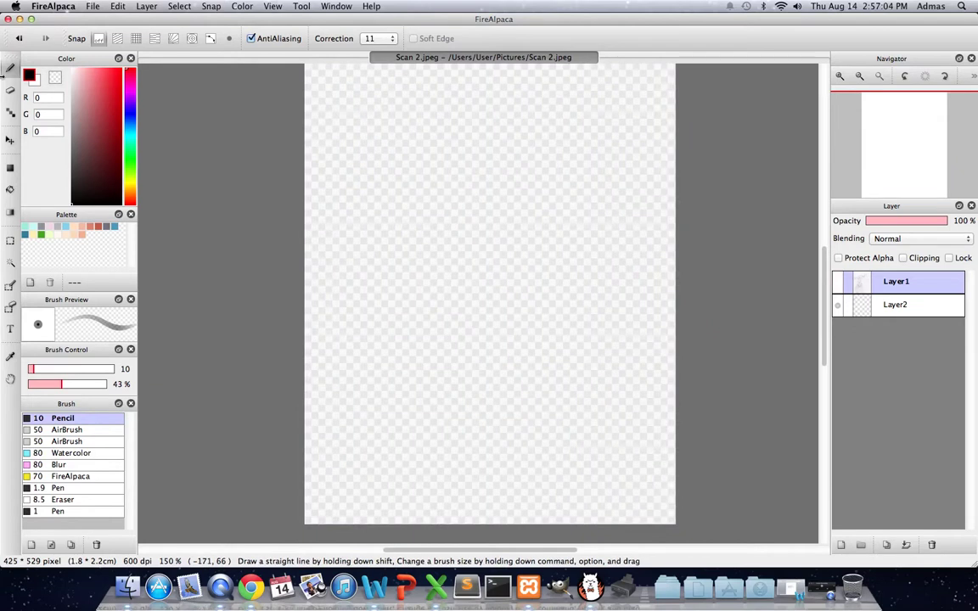
- Bucket-fill Layer2 with solid white, then restore black as the drawing colour
{"action": "left_click", "coordinate": [8, 190]}
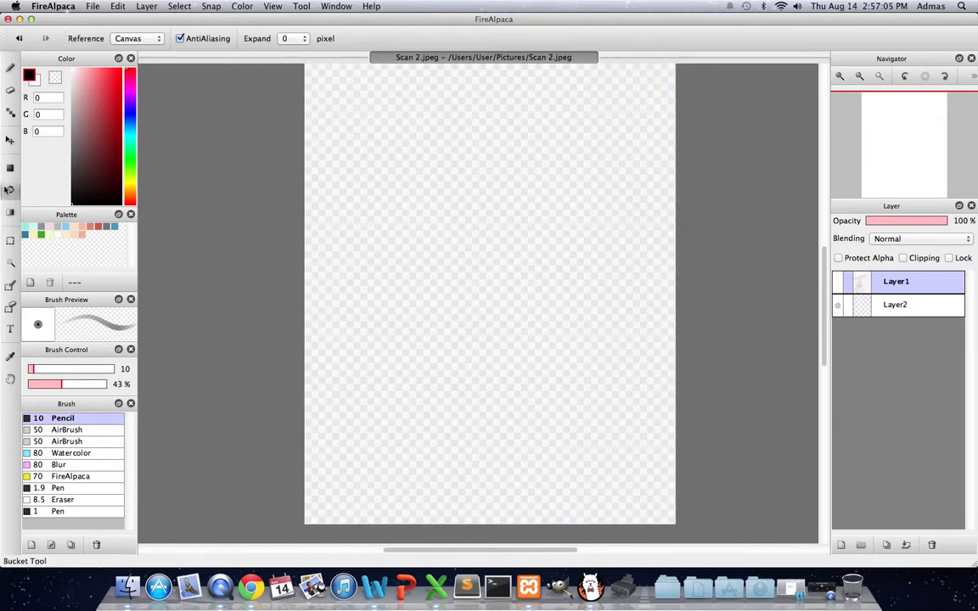
{"action": "left_click", "coordinate": [39, 83]}
{"action": "left_click", "coordinate": [883, 307]}
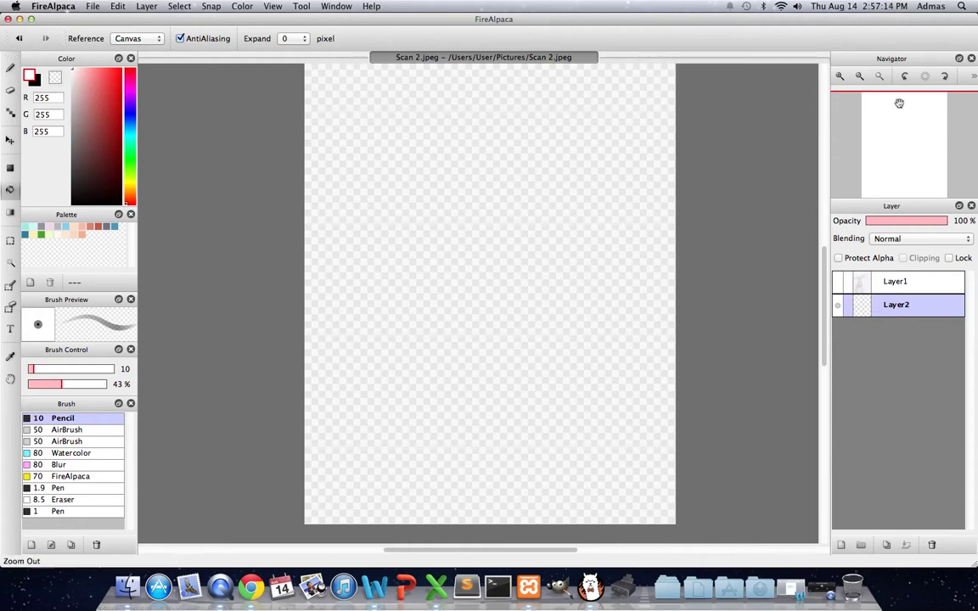
{"action": "left_click_drag", "start_coordinate": [897, 103], "coordinate": [902, 149]}
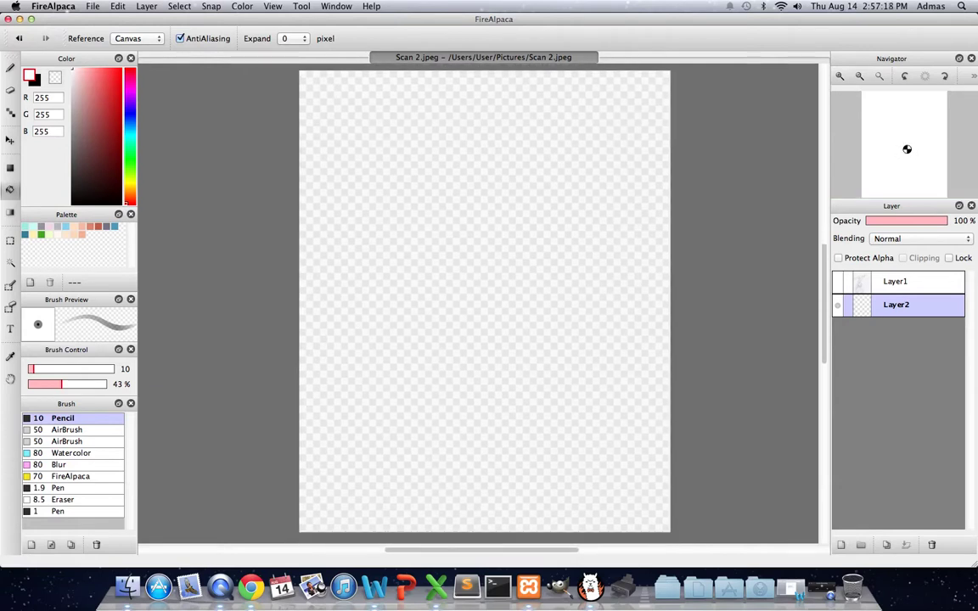
{"action": "left_click", "coordinate": [413, 215]}
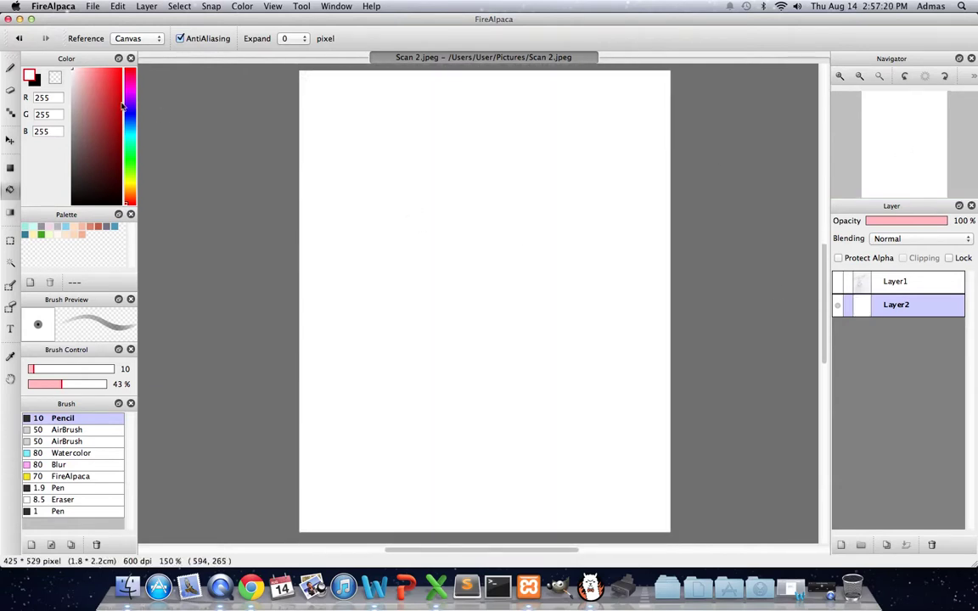
{"action": "left_click", "coordinate": [27, 81]}
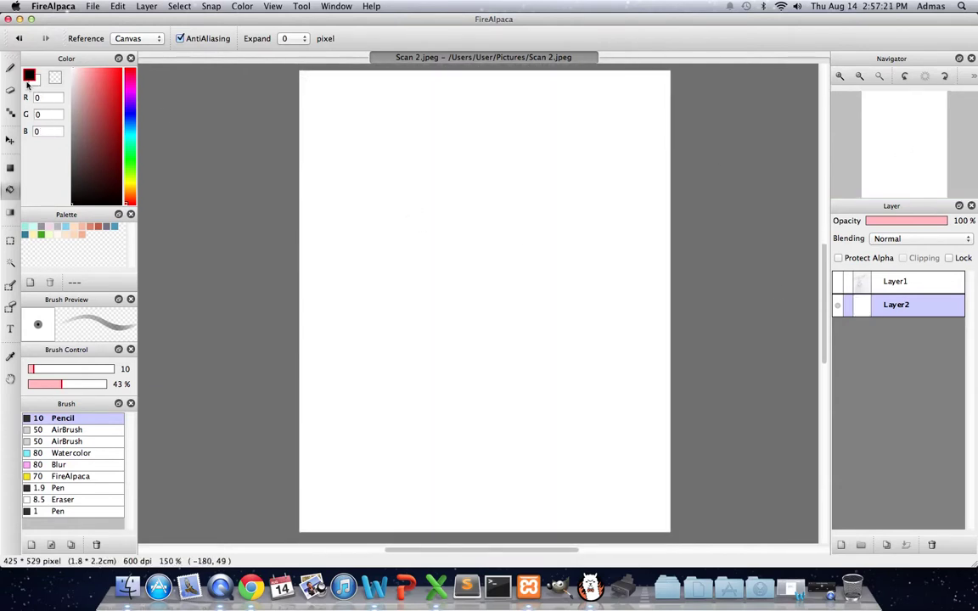
{"action": "left_click", "coordinate": [926, 284]}
- Show the sketch again, add a new top layer, and rename Layer1 to 'Sketch'
{"action": "left_click", "coordinate": [838, 281]}
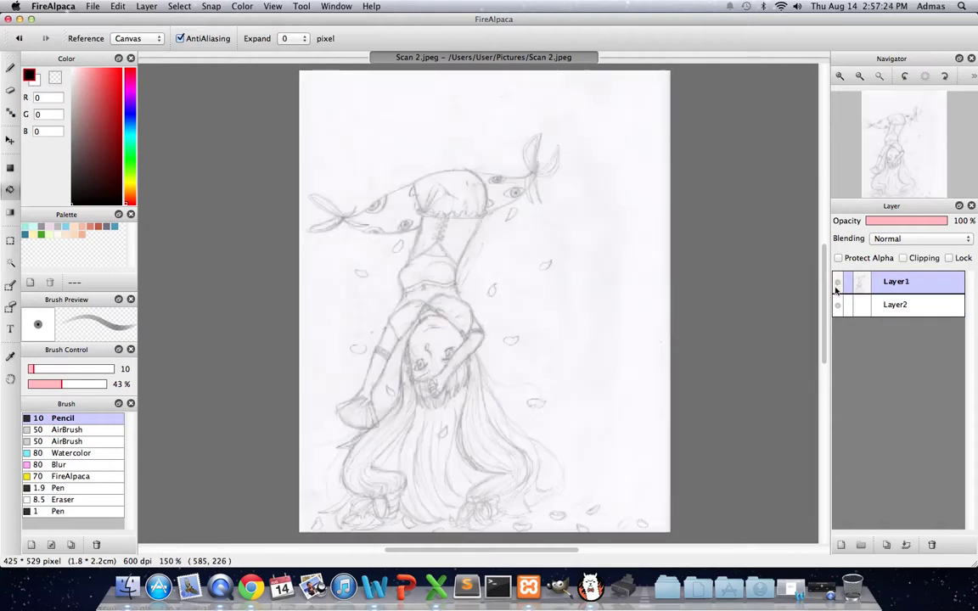
{"action": "left_click", "coordinate": [840, 544]}
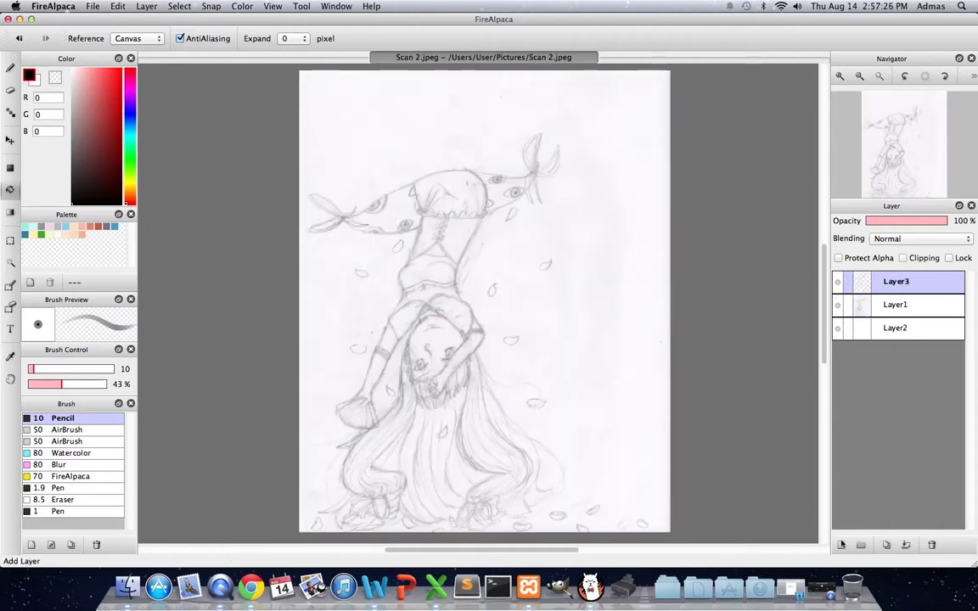
{"action": "double_click", "coordinate": [893, 306]}
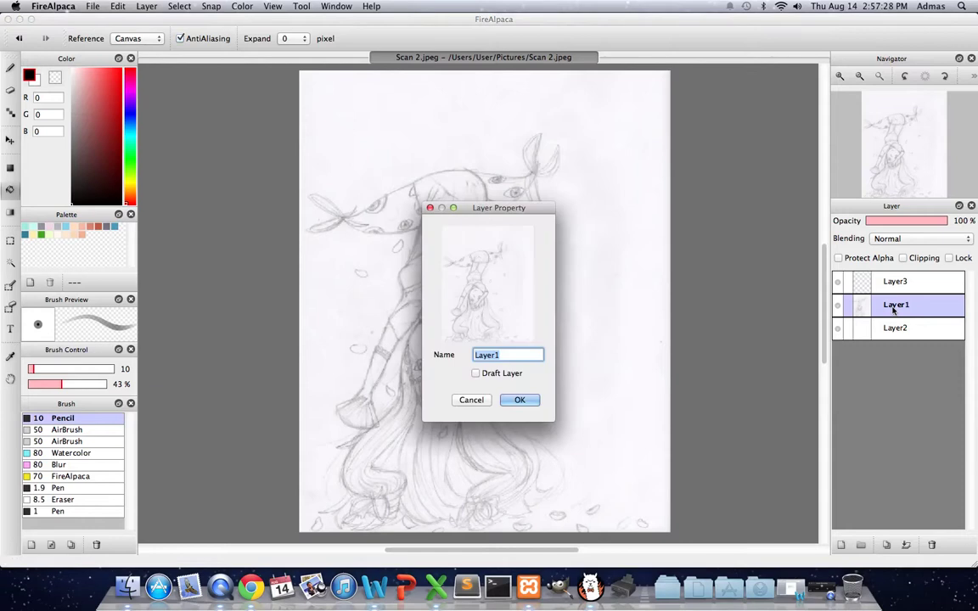
{"action": "type", "text": "Sk"}
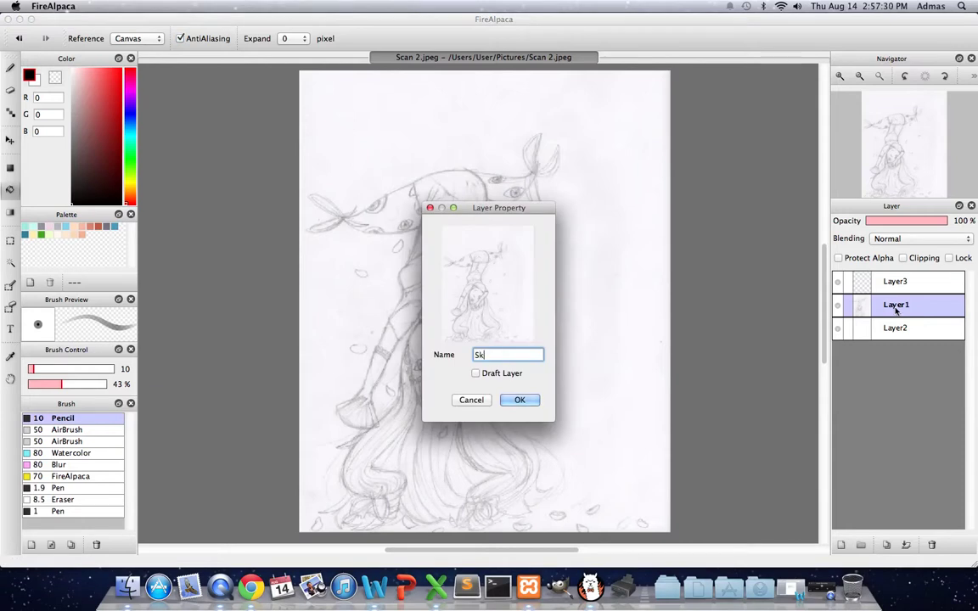
{"action": "type", "text": "etch"}
{"action": "key", "text": "Return"}
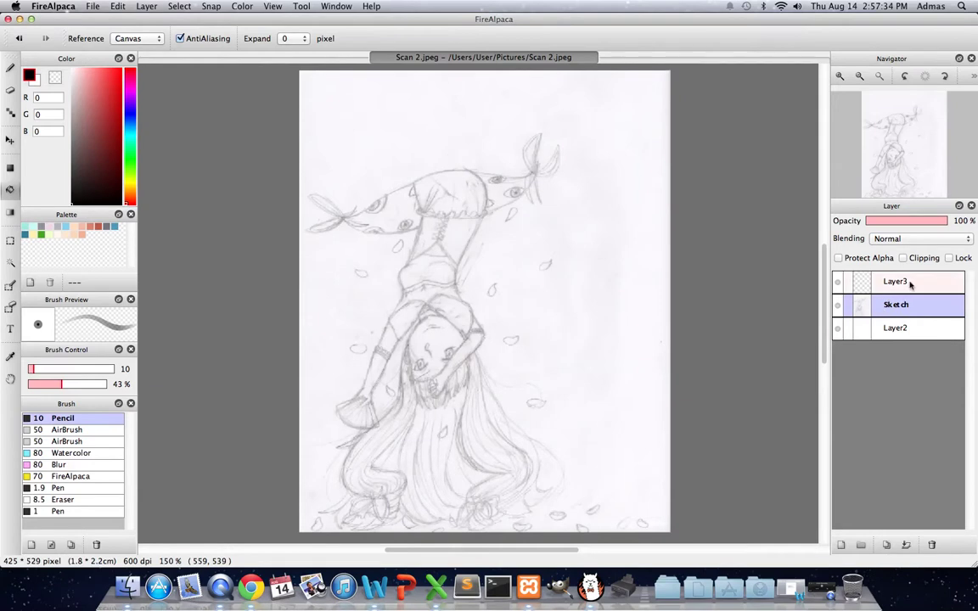
- Rename Layer3 to 'Lineart' and Layer2 to 'BG'
{"action": "double_click", "coordinate": [908, 282]}
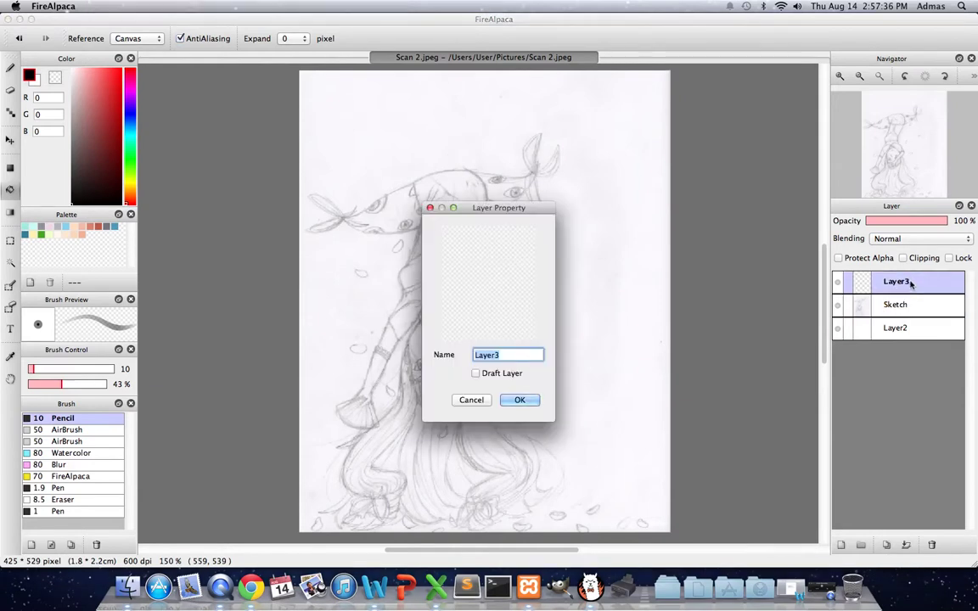
{"action": "key", "text": "BackSpace"}
{"action": "type", "text": "Lineart"}
{"action": "key", "text": "Return"}
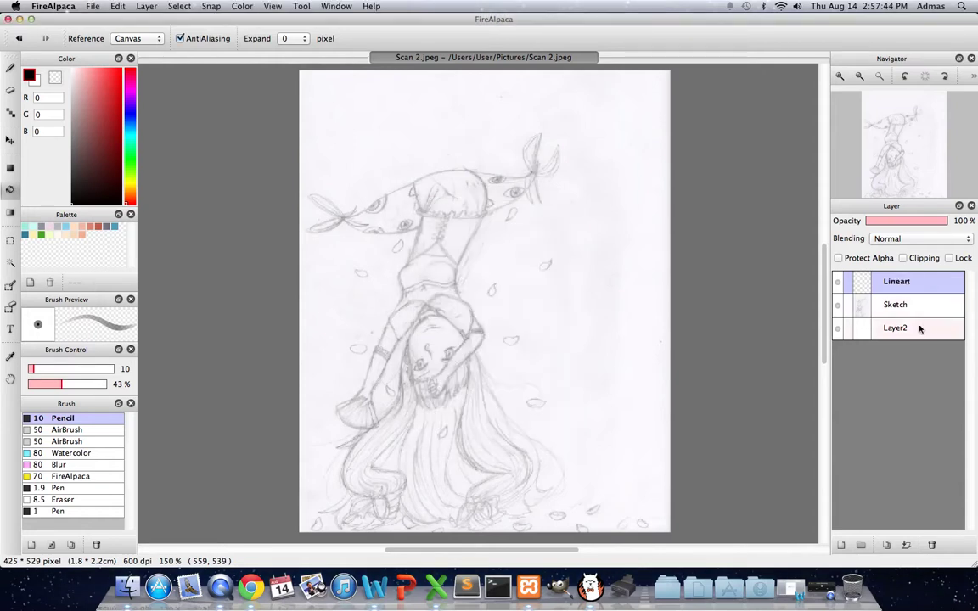
{"action": "left_click", "coordinate": [918, 329]}
{"action": "double_click", "coordinate": [918, 328]}
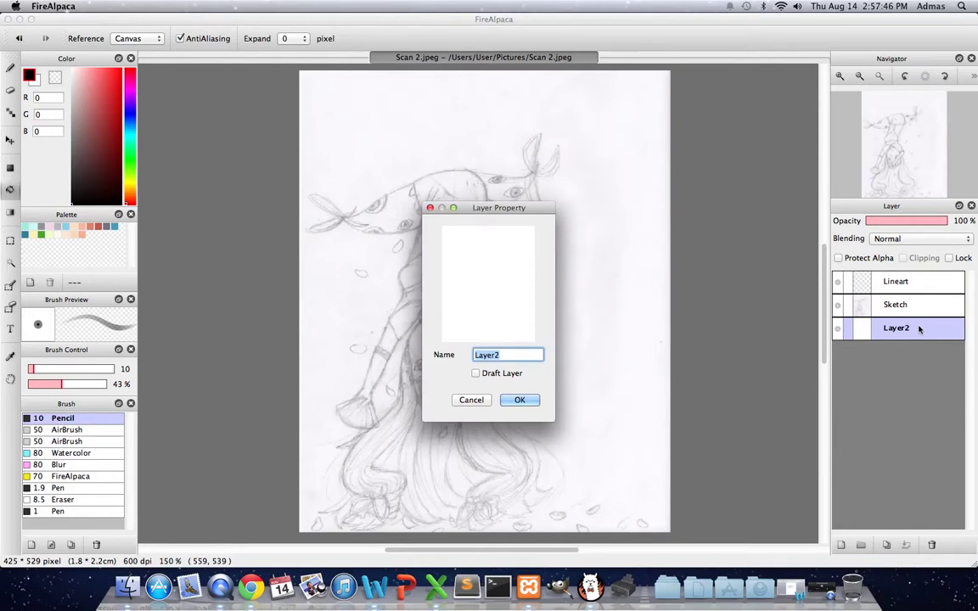
{"action": "type", "text": "BG"}
{"action": "key", "text": "Return"}
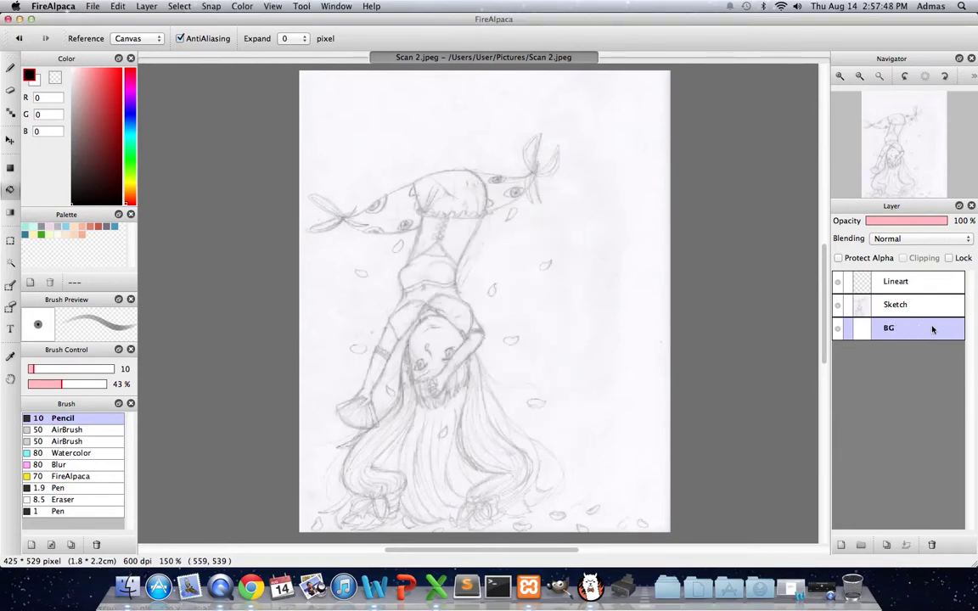
- On the Lineart layer, scribble test strokes with the 1.9 Pen brush, then delete them
{"action": "left_click", "coordinate": [921, 281]}
{"action": "scroll", "coordinate": [431, 315], "scroll_direction": "up", "scroll_amount": 1}
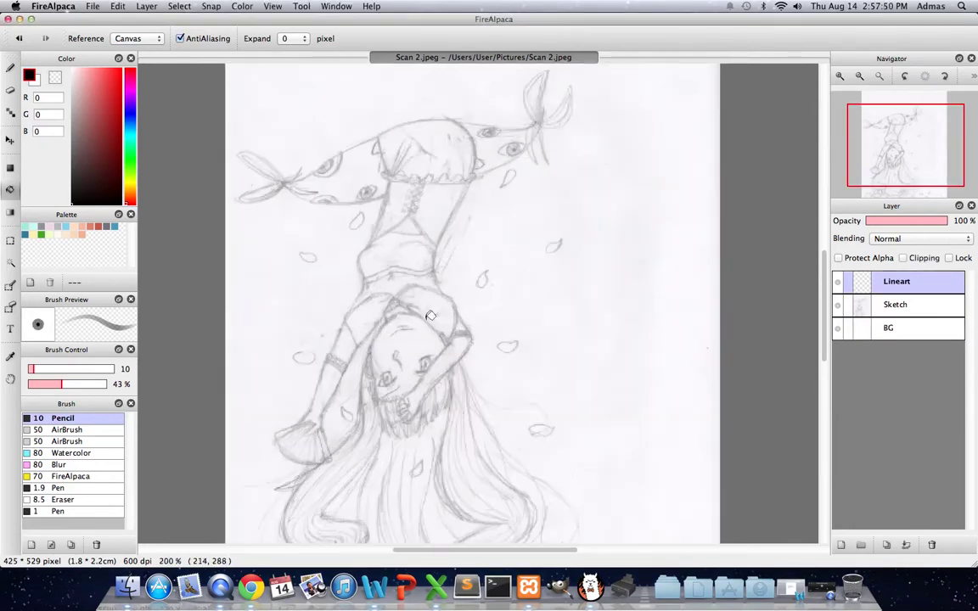
{"action": "left_click", "coordinate": [9, 67]}
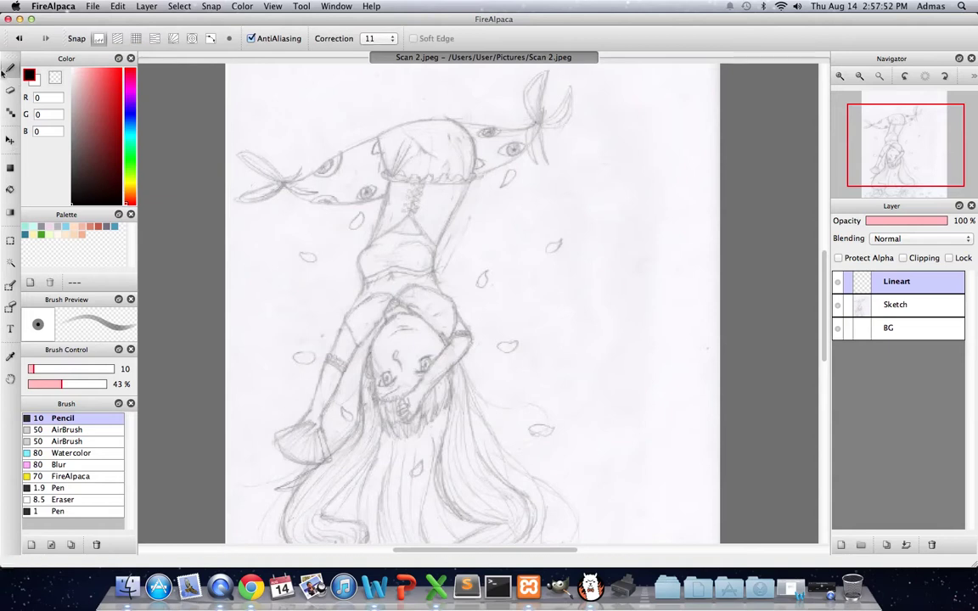
{"action": "left_click", "coordinate": [59, 488]}
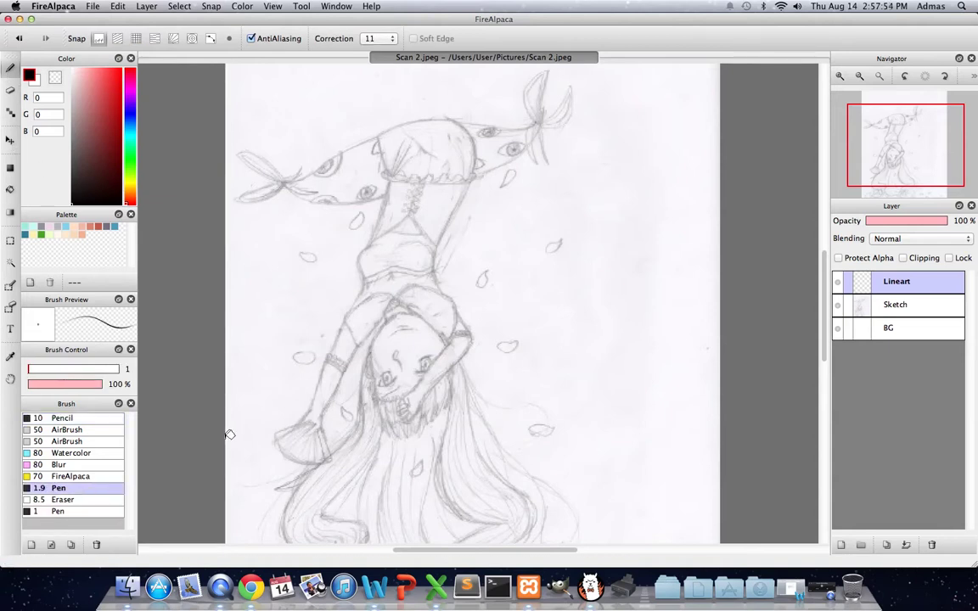
{"action": "mouse_move", "coordinate": [900, 151]}
{"action": "left_mouse_down"}
{"action": "mouse_move", "coordinate": [879, 160]}
{"action": "mouse_move", "coordinate": [897, 149]}
{"action": "left_mouse_up"}
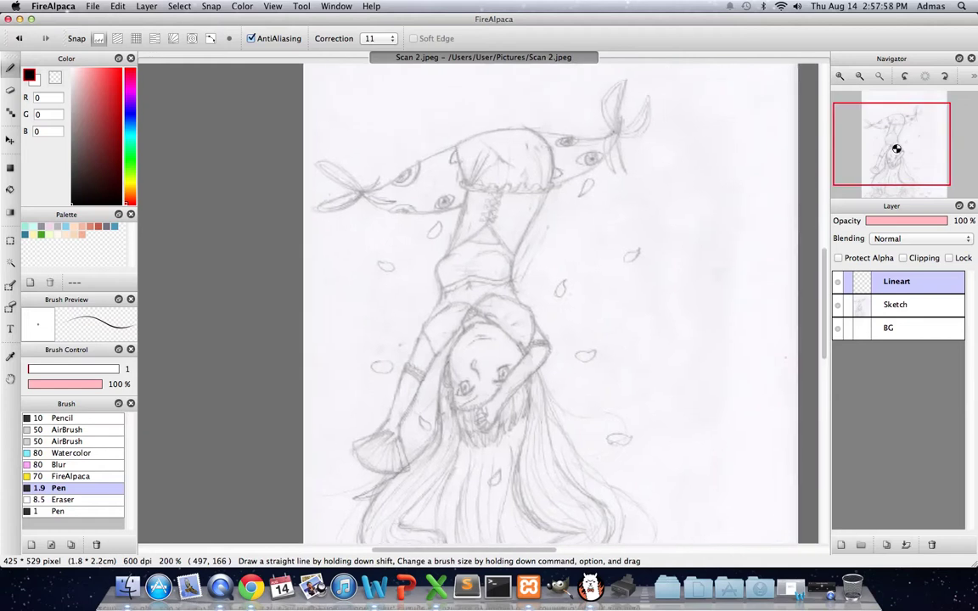
{"action": "mouse_move", "coordinate": [629, 298]}
{"action": "left_mouse_down"}
{"action": "mouse_move", "coordinate": [668, 289]}
{"action": "mouse_move", "coordinate": [670, 340]}
{"action": "left_mouse_up"}
{"action": "left_click_drag", "start_coordinate": [649, 276], "coordinate": [623, 348]}
{"action": "left_click_drag", "start_coordinate": [606, 234], "coordinate": [611, 239]}
{"action": "key", "text": "Delete"}
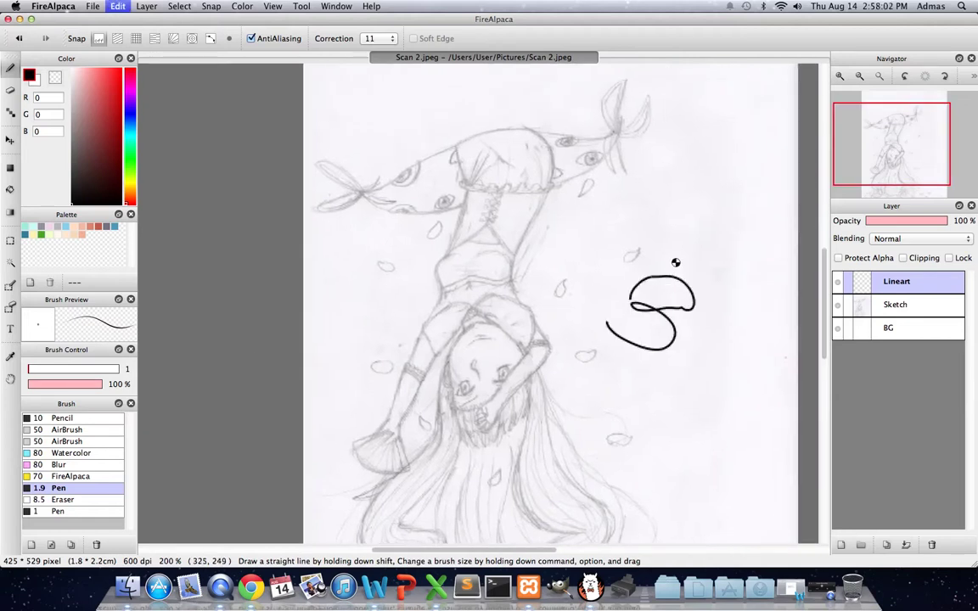
- Keep stroke correction at 11, return to the 10 Pencil brush, and hide the Sketch layer
{"action": "left_click", "coordinate": [377, 39]}
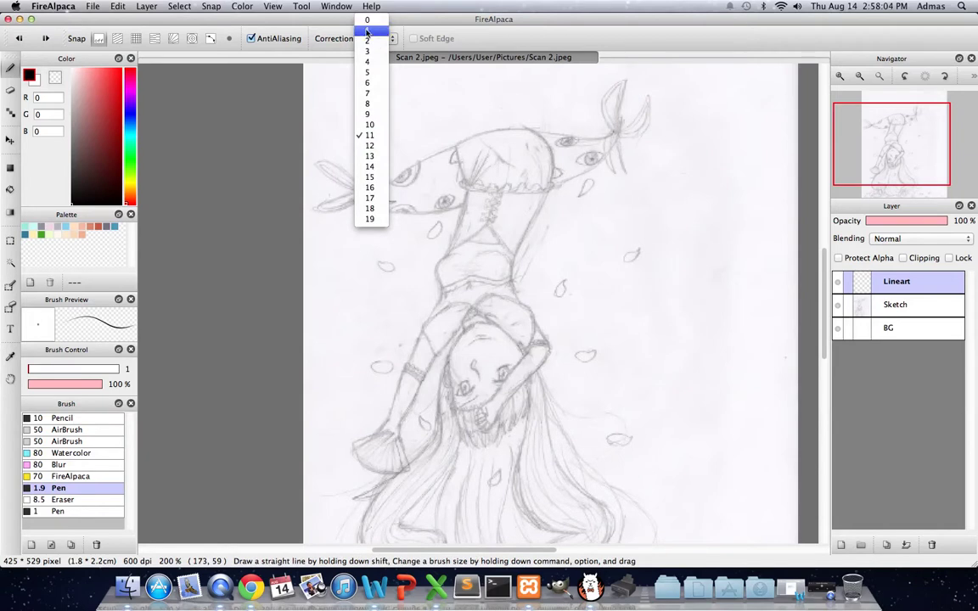
{"action": "left_click", "coordinate": [76, 458]}
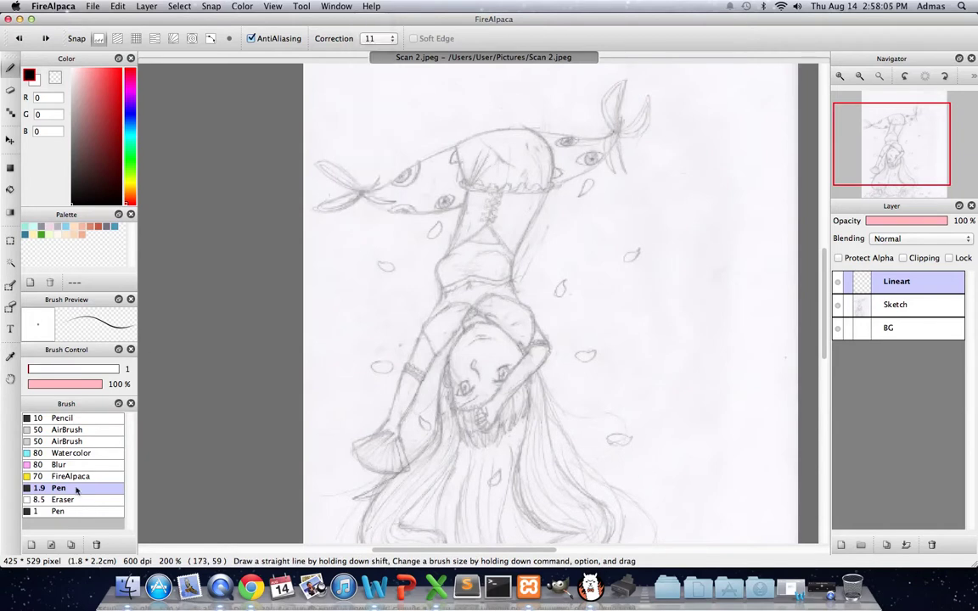
{"action": "left_click", "coordinate": [97, 421]}
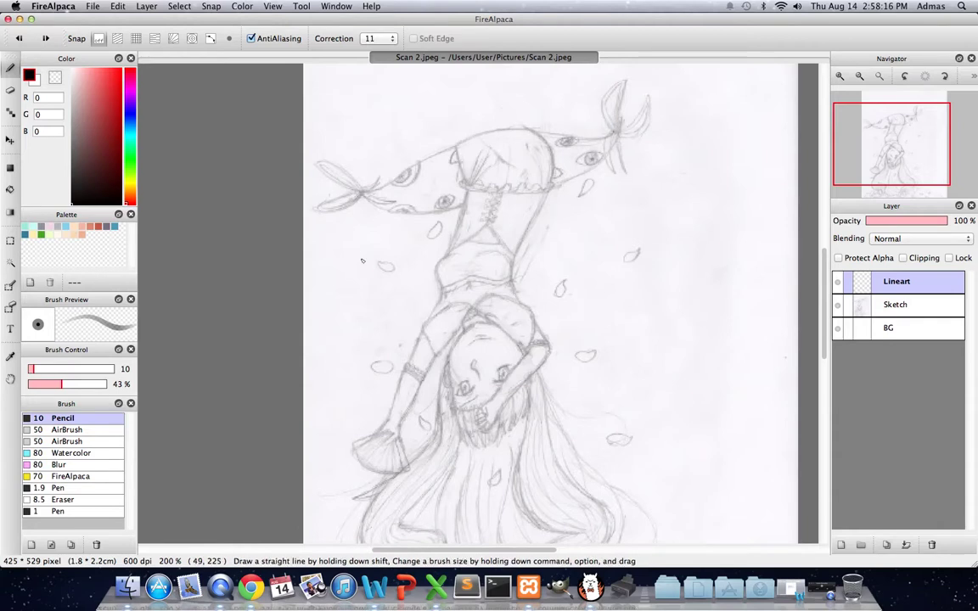
{"action": "left_click", "coordinate": [837, 305]}
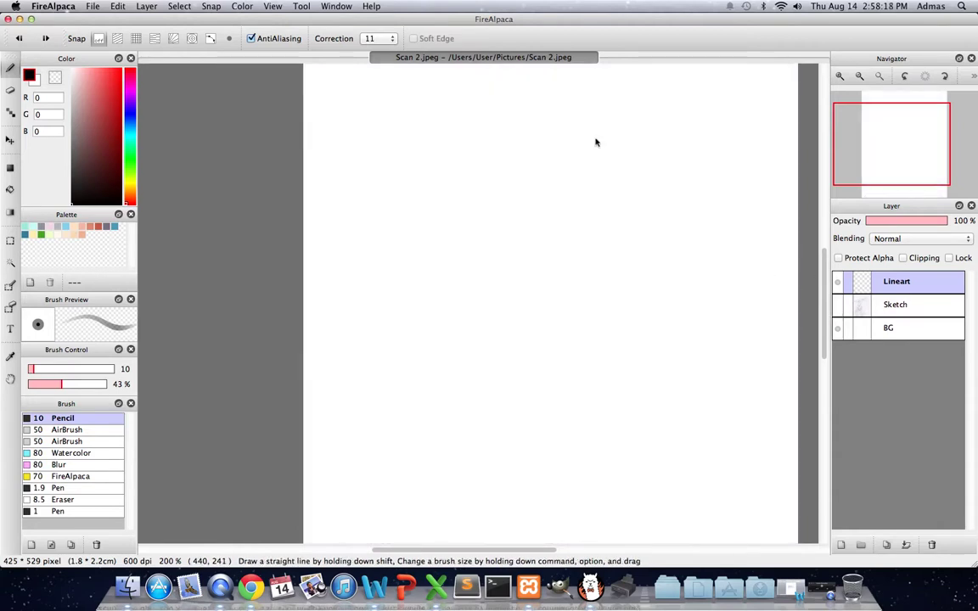
- Set stroke correction to 4, draw two test strokes, and undo them
{"action": "left_click", "coordinate": [381, 42]}
{"action": "left_click", "coordinate": [393, 43]}
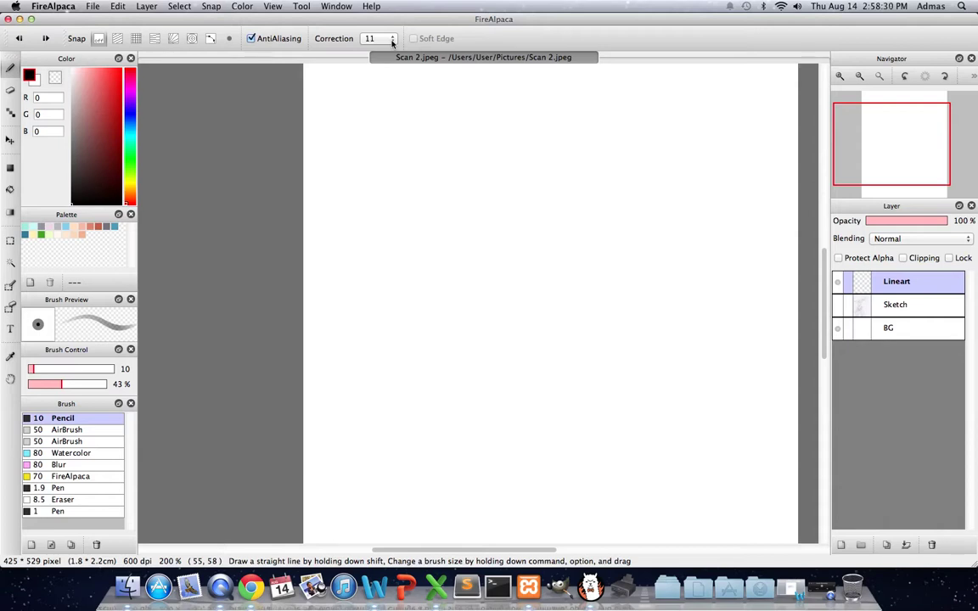
{"action": "left_click", "coordinate": [378, 38]}
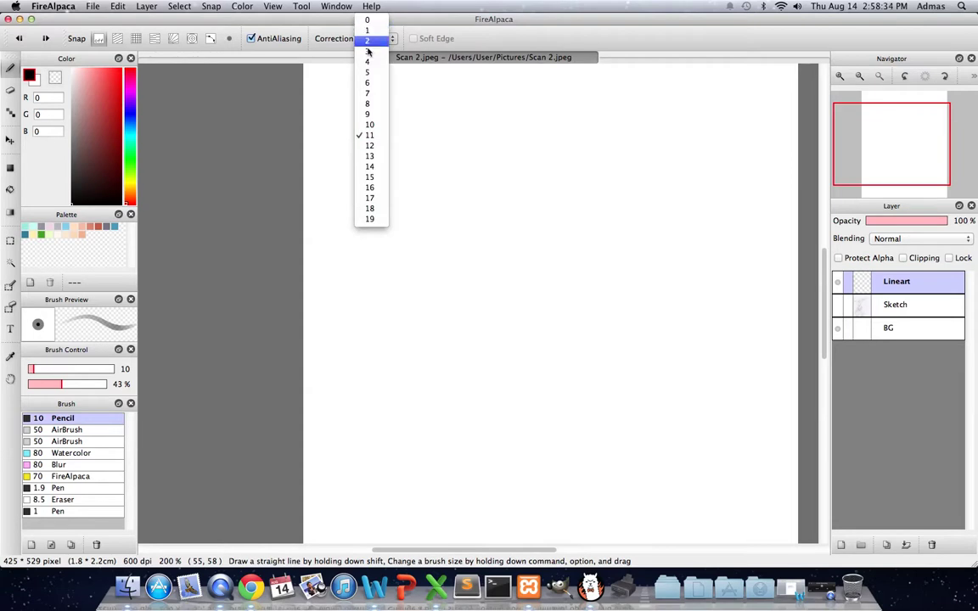
{"action": "left_click", "coordinate": [368, 61]}
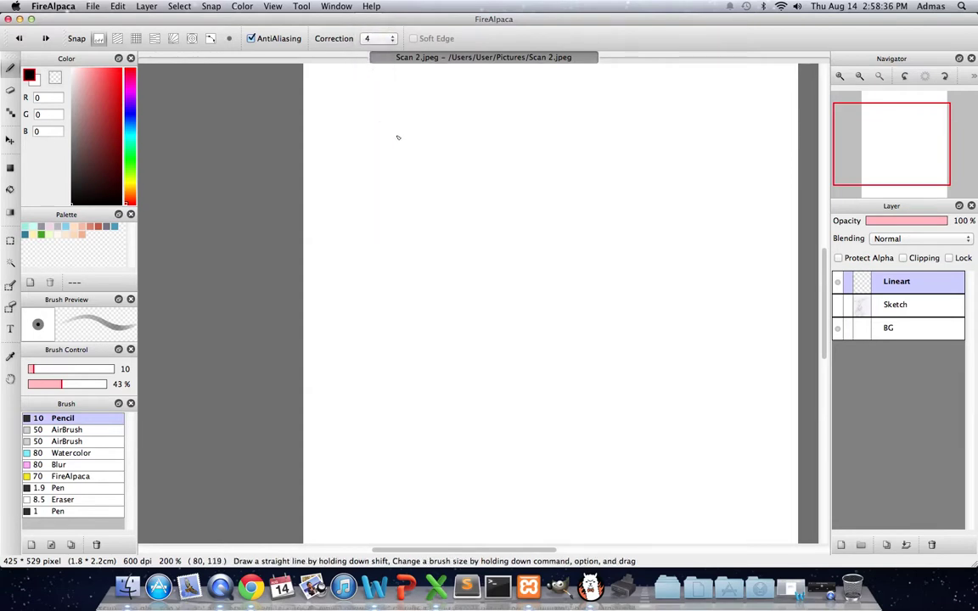
{"action": "mouse_move", "coordinate": [380, 127]}
{"action": "left_mouse_down"}
{"action": "mouse_move", "coordinate": [533, 128]}
{"action": "mouse_move", "coordinate": [327, 186]}
{"action": "mouse_move", "coordinate": [580, 210]}
{"action": "left_mouse_up"}
{"action": "left_click_drag", "start_coordinate": [459, 216], "coordinate": [508, 273]}
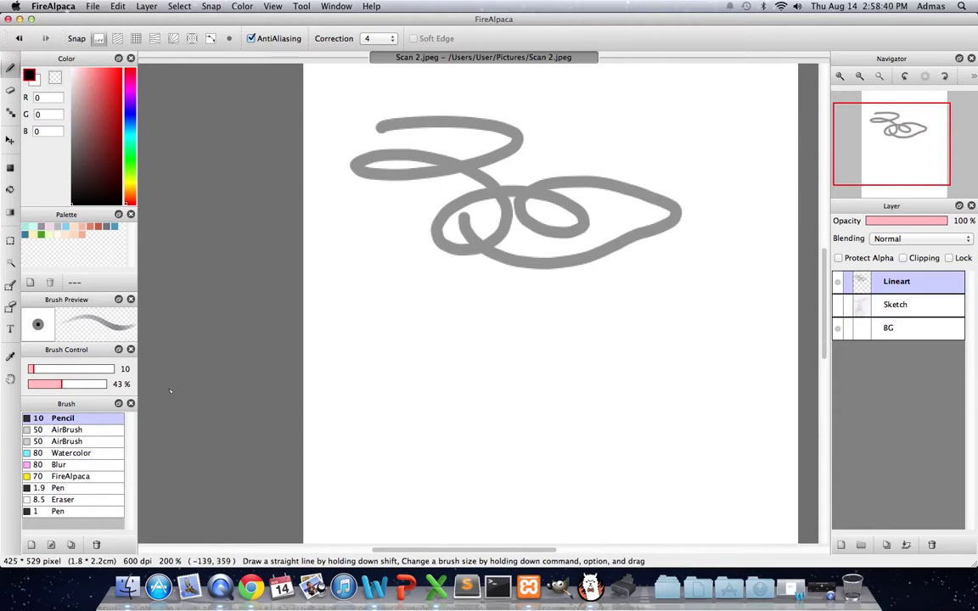
{"action": "key", "text": "BackSpace"}
- Scribble and undo more test strokes, then draw a black line-and-loop at 100% opacity
{"action": "mouse_move", "coordinate": [496, 148]}
{"action": "left_mouse_down"}
{"action": "mouse_move", "coordinate": [622, 178]}
{"action": "mouse_move", "coordinate": [530, 259]}
{"action": "left_mouse_up"}
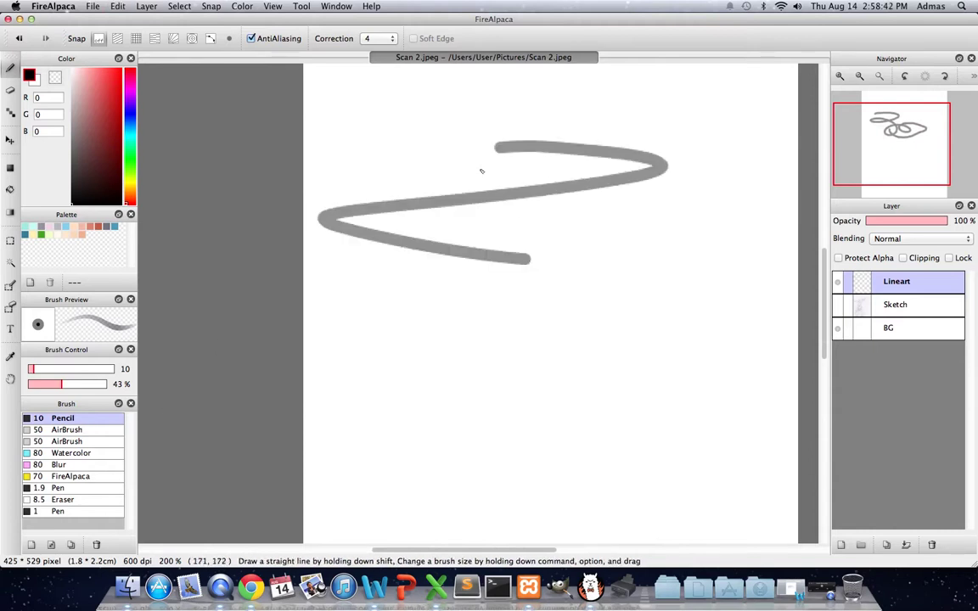
{"action": "left_click_drag", "start_coordinate": [478, 167], "coordinate": [509, 258]}
{"action": "left_click_drag", "start_coordinate": [428, 194], "coordinate": [466, 250]}
{"action": "left_click_drag", "start_coordinate": [543, 174], "coordinate": [463, 286]}
{"action": "left_click_drag", "start_coordinate": [567, 151], "coordinate": [420, 405]}
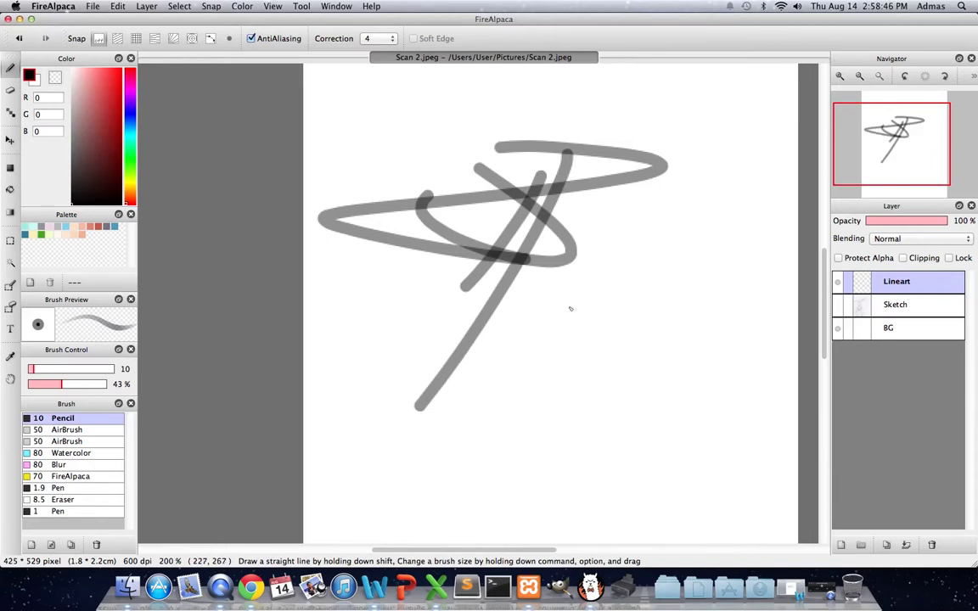
{"action": "key", "text": "super+z"}
{"action": "key", "text": "super+z"}
{"action": "key", "text": "super+z"}
{"action": "key", "text": "super+z"}
{"action": "key", "text": "super+z"}
{"action": "key", "text": "super+z"}
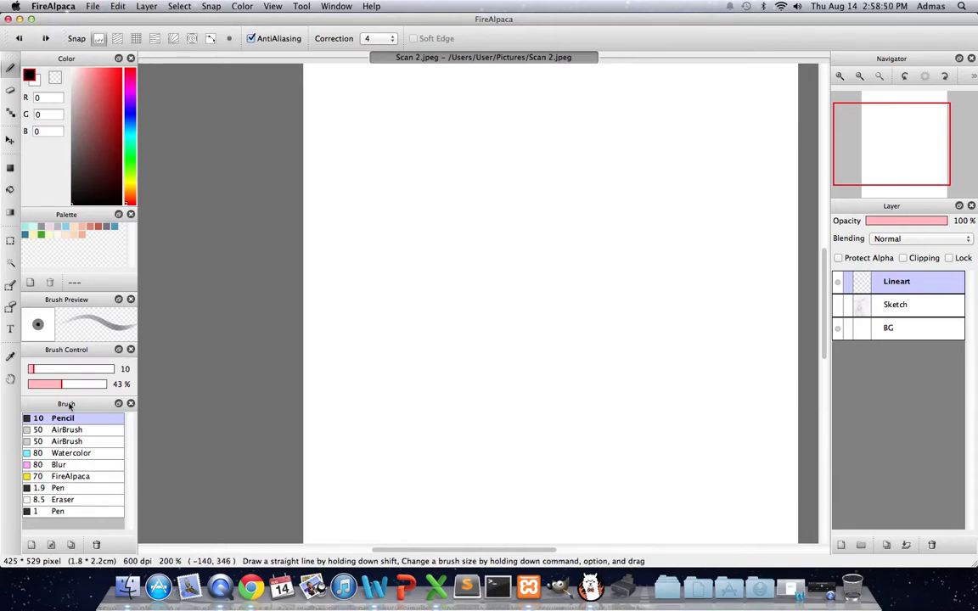
{"action": "left_click_drag", "start_coordinate": [71, 387], "coordinate": [106, 386]}
{"action": "mouse_move", "coordinate": [473, 327]}
{"action": "left_mouse_down"}
{"action": "mouse_move", "coordinate": [713, 339]}
{"action": "mouse_move", "coordinate": [583, 410]}
{"action": "mouse_move", "coordinate": [553, 402]}
{"action": "left_mouse_up"}
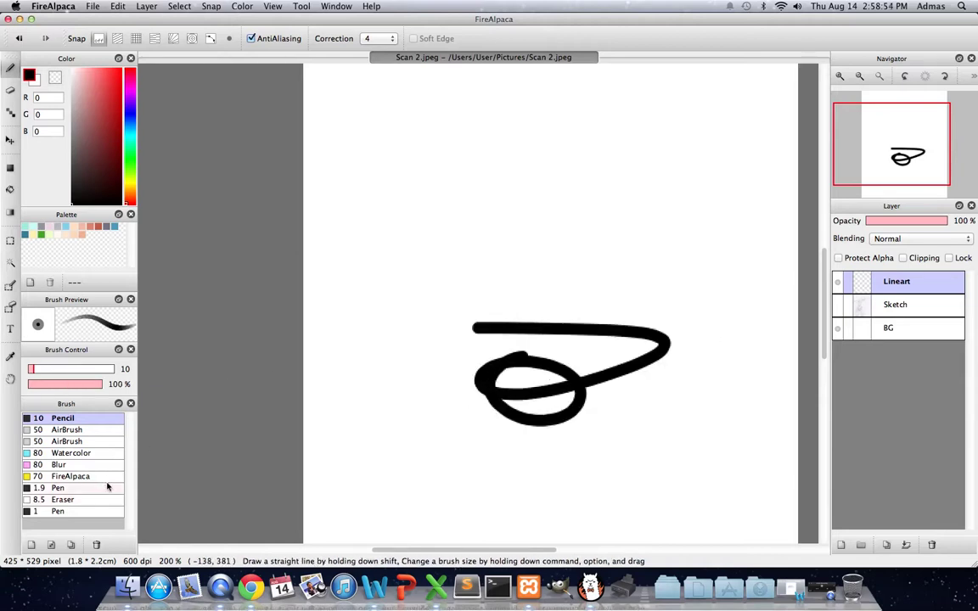
- Draw a thick ellipse with the Pen enlarged to 19, undo it, and shrink the Pen to 10.5
{"action": "left_click", "coordinate": [57, 488]}
{"action": "left_click_drag", "start_coordinate": [430, 273], "coordinate": [441, 273]}
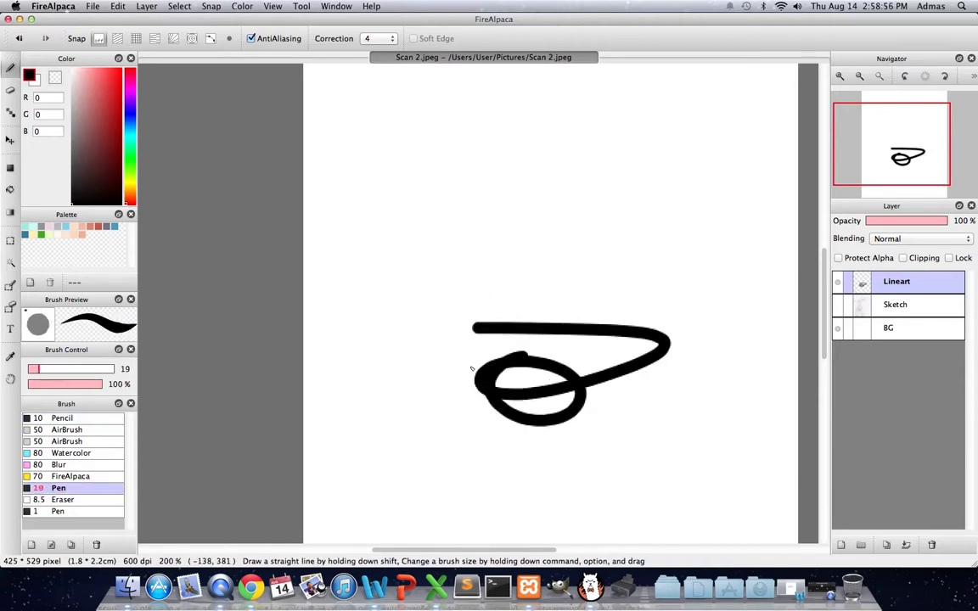
{"action": "mouse_move", "coordinate": [552, 365]}
{"action": "left_mouse_down"}
{"action": "mouse_move", "coordinate": [378, 399]}
{"action": "mouse_move", "coordinate": [384, 374]}
{"action": "mouse_move", "coordinate": [402, 401]}
{"action": "left_mouse_up"}
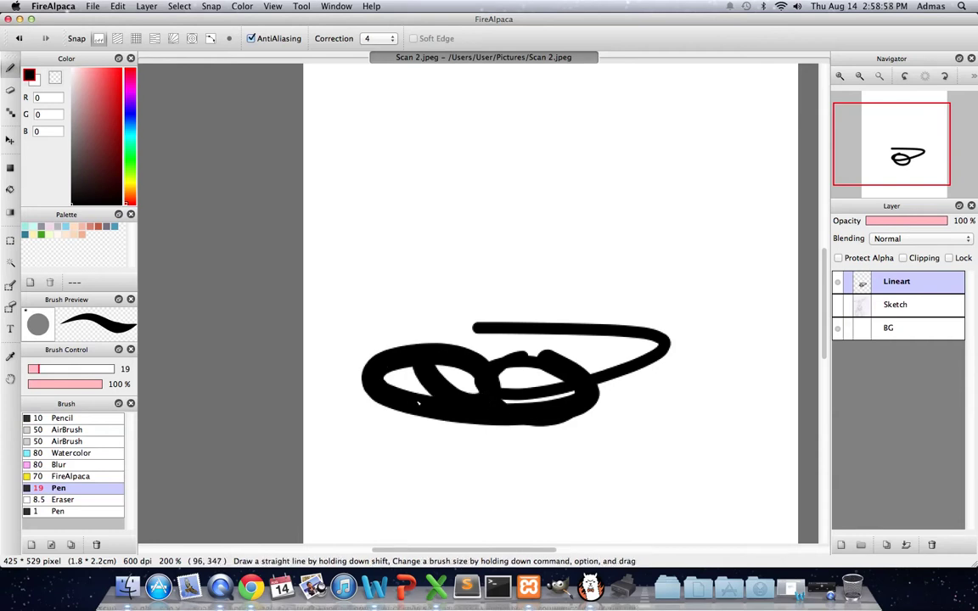
{"action": "key", "text": "super+z"}
{"action": "key", "text": "super+z"}
{"action": "key", "text": "super+z"}
{"action": "key", "text": "super+z"}
{"action": "left_click_drag", "start_coordinate": [34, 370], "coordinate": [35, 373]}
- Draw test loops with the Pen and Pencil brushes, then undo both strokes
{"action": "left_click", "coordinate": [60, 418]}
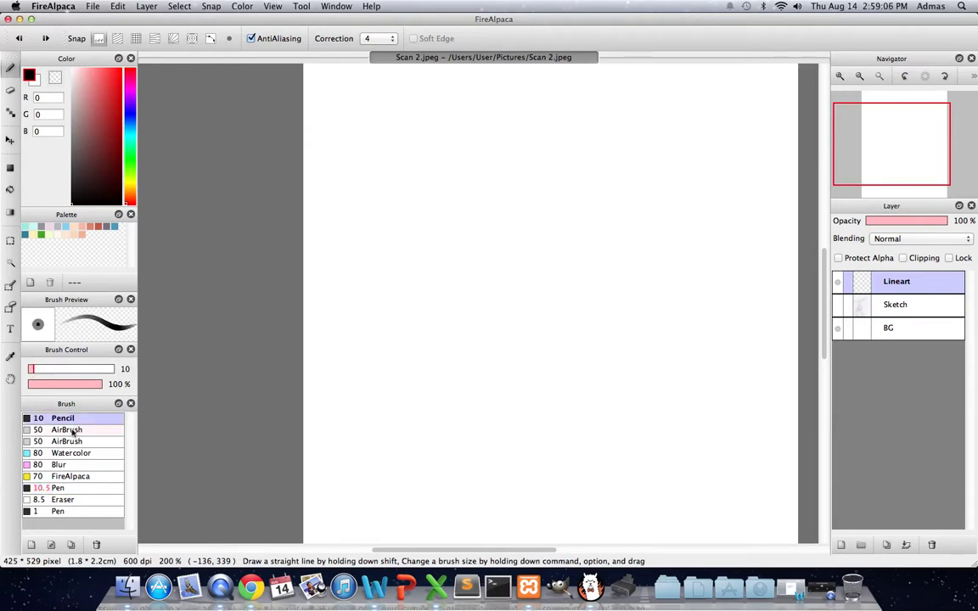
{"action": "left_click", "coordinate": [83, 490]}
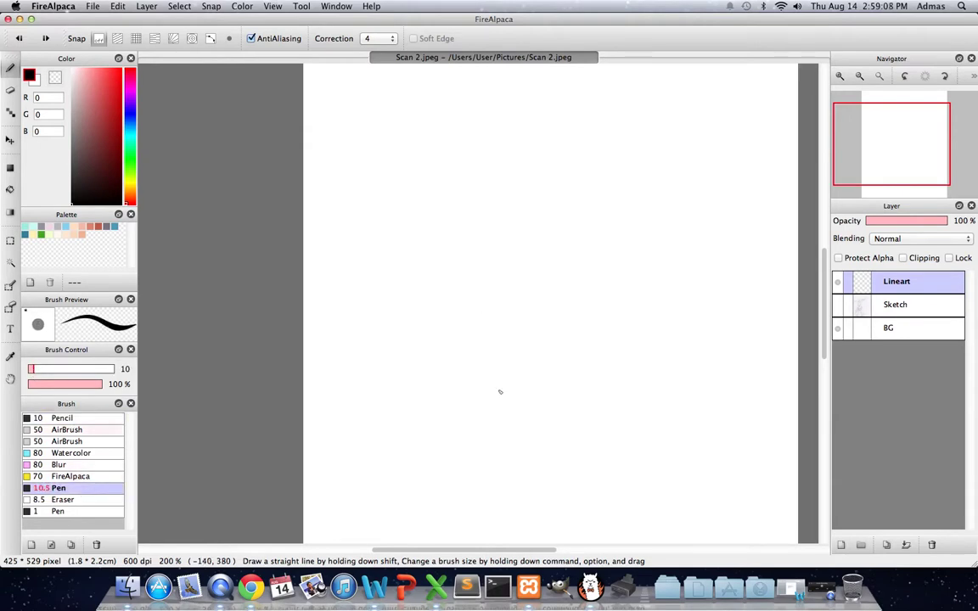
{"action": "mouse_move", "coordinate": [630, 386]}
{"action": "left_mouse_down"}
{"action": "mouse_move", "coordinate": [681, 338]}
{"action": "mouse_move", "coordinate": [541, 314]}
{"action": "left_mouse_up"}
{"action": "left_click", "coordinate": [59, 417]}
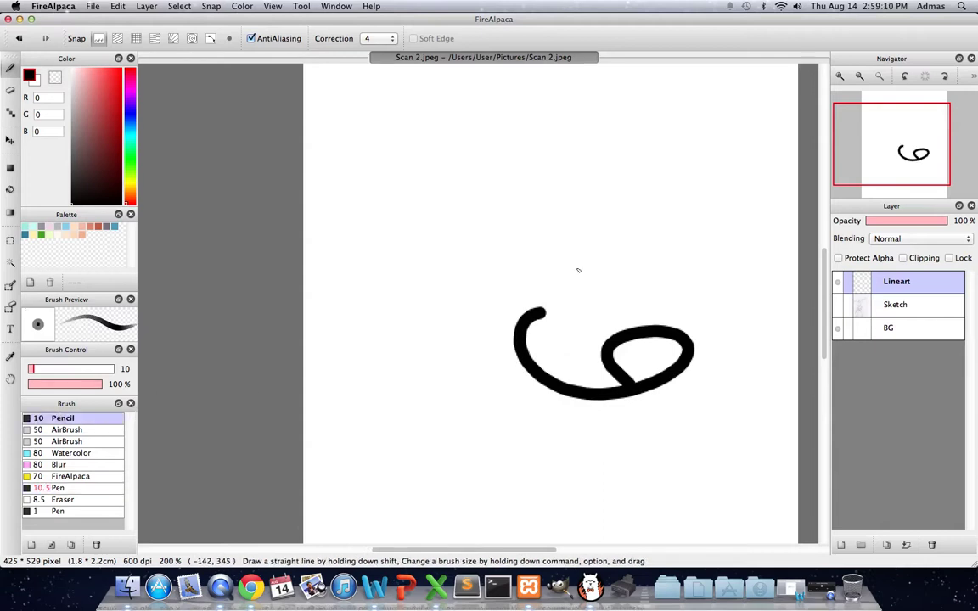
{"action": "mouse_move", "coordinate": [369, 219]}
{"action": "left_mouse_down"}
{"action": "mouse_move", "coordinate": [542, 294]}
{"action": "mouse_move", "coordinate": [592, 247]}
{"action": "left_mouse_up"}
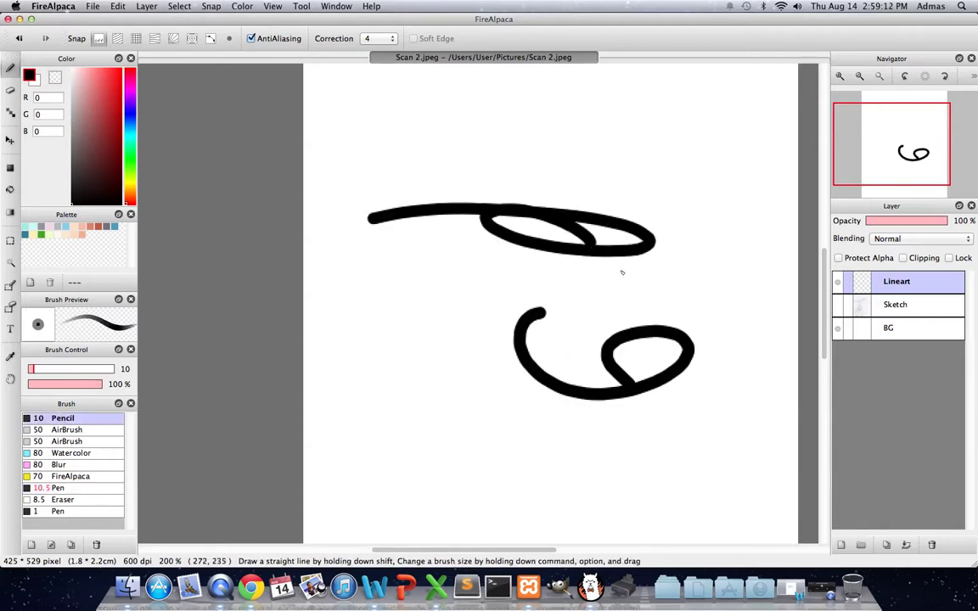
{"action": "key", "text": "super+z"}
{"action": "key", "text": "super+z"}
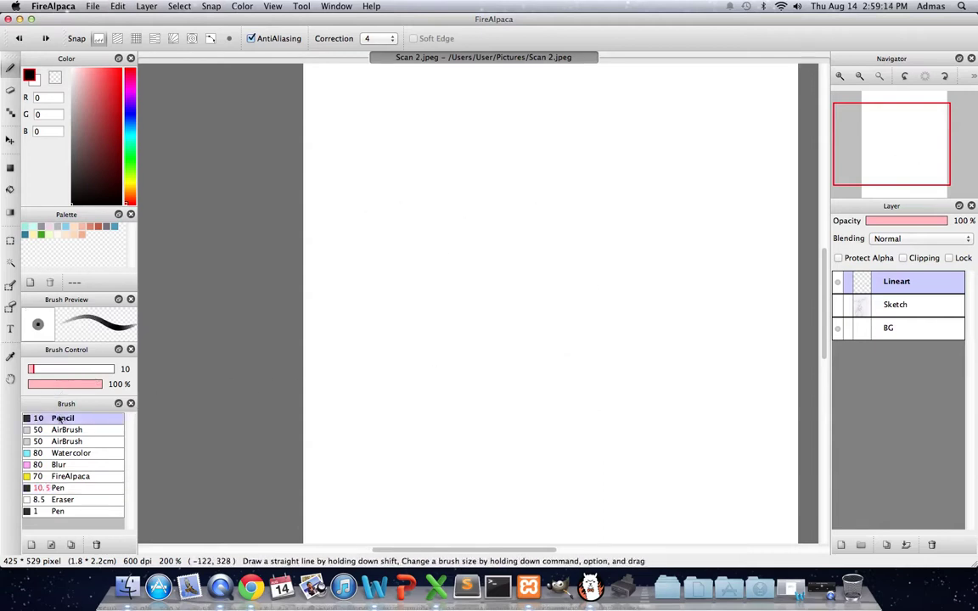
- View and cancel the Pencil's Edit Brush settings twice, then lower Pencil opacity to 43%
{"action": "double_click", "coordinate": [85, 418]}
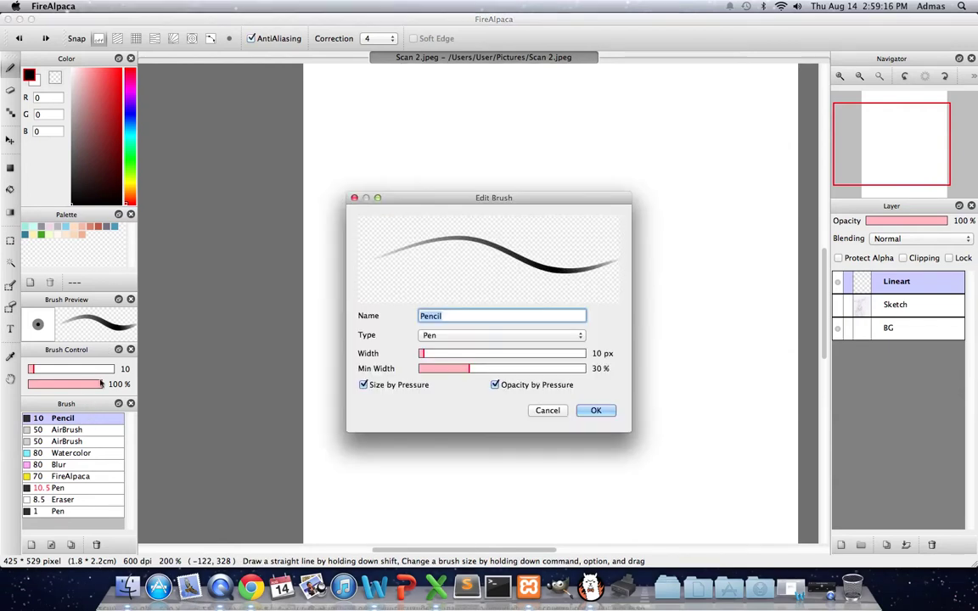
{"action": "left_click", "coordinate": [546, 408]}
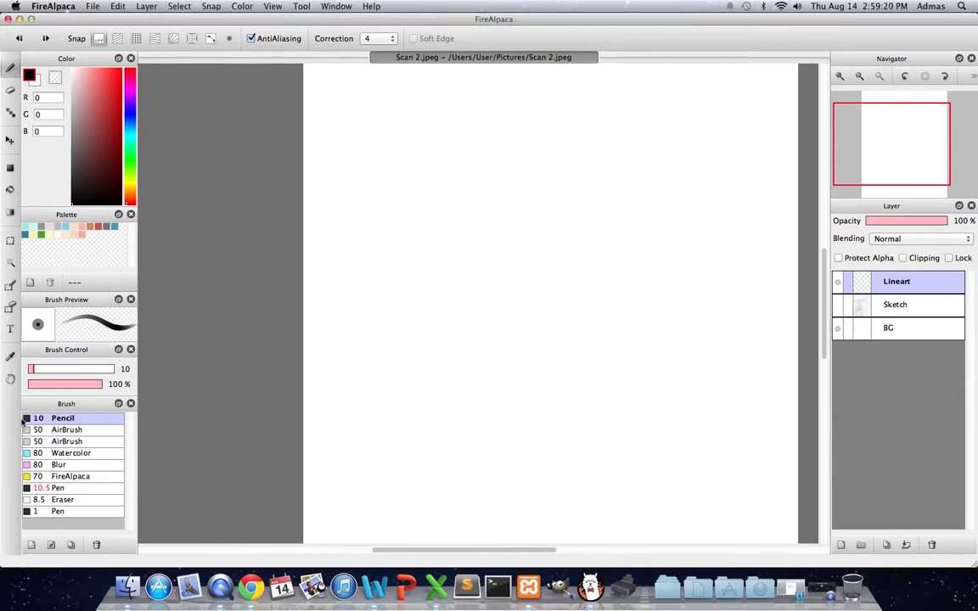
{"action": "double_click", "coordinate": [23, 420]}
{"action": "left_click", "coordinate": [546, 409]}
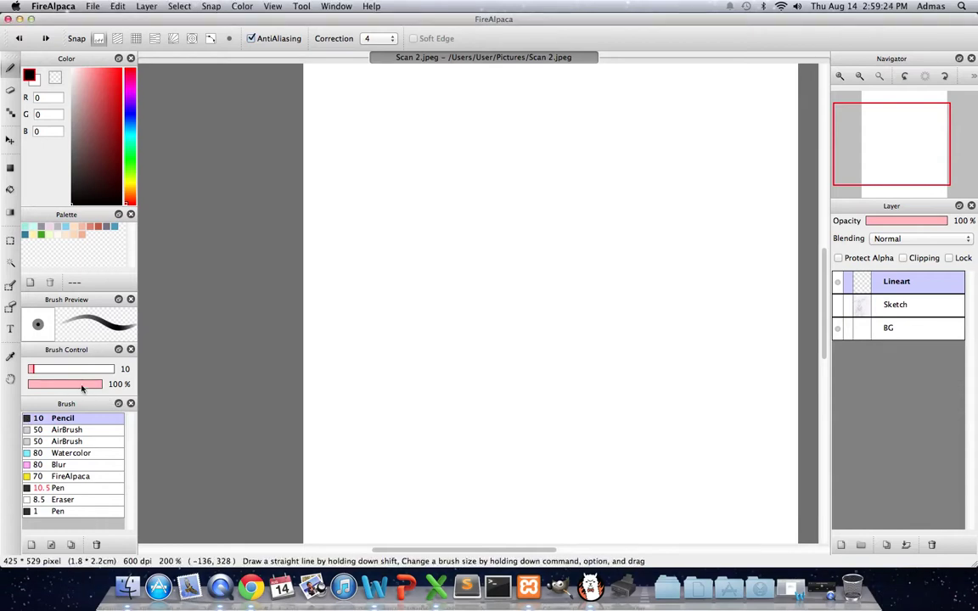
{"action": "left_click_drag", "start_coordinate": [82, 388], "coordinate": [62, 392]}
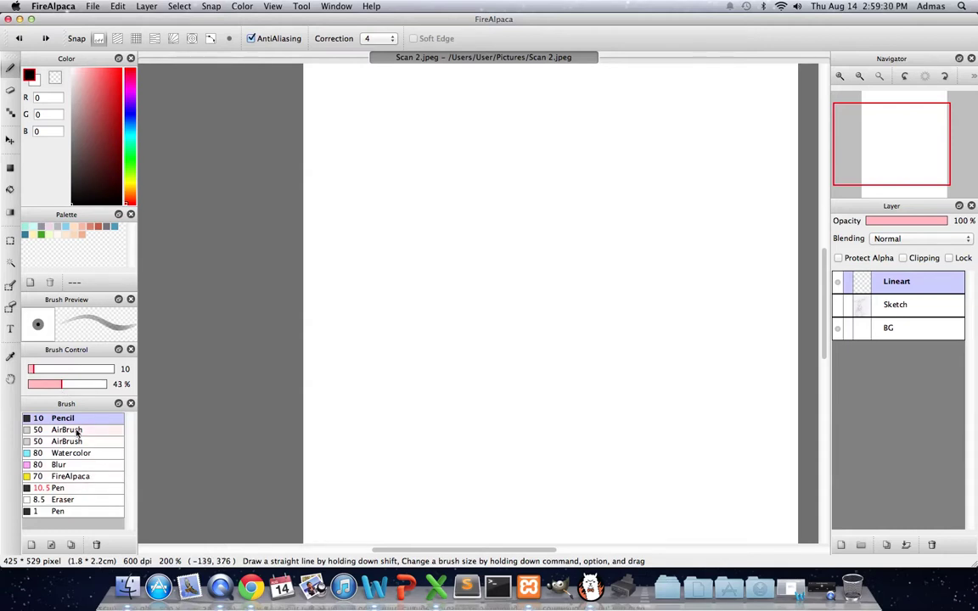
- Select the second AirBrush preset (50 px, 24%) and view then cancel its brush settings
{"action": "left_click", "coordinate": [78, 430]}
{"action": "left_click", "coordinate": [78, 442]}
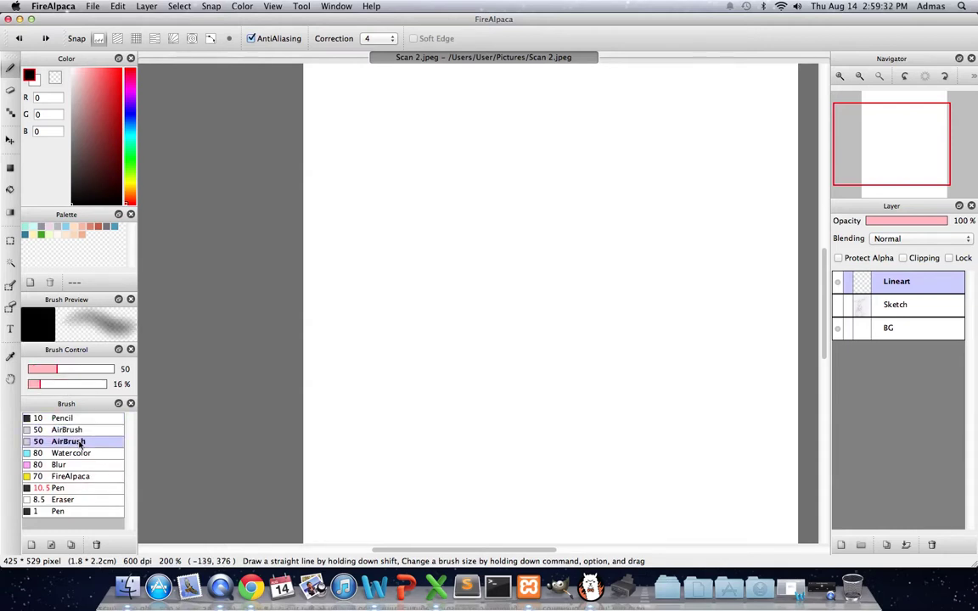
{"action": "left_click", "coordinate": [81, 433]}
{"action": "left_click", "coordinate": [80, 441]}
{"action": "left_click_drag", "start_coordinate": [34, 384], "coordinate": [47, 386]}
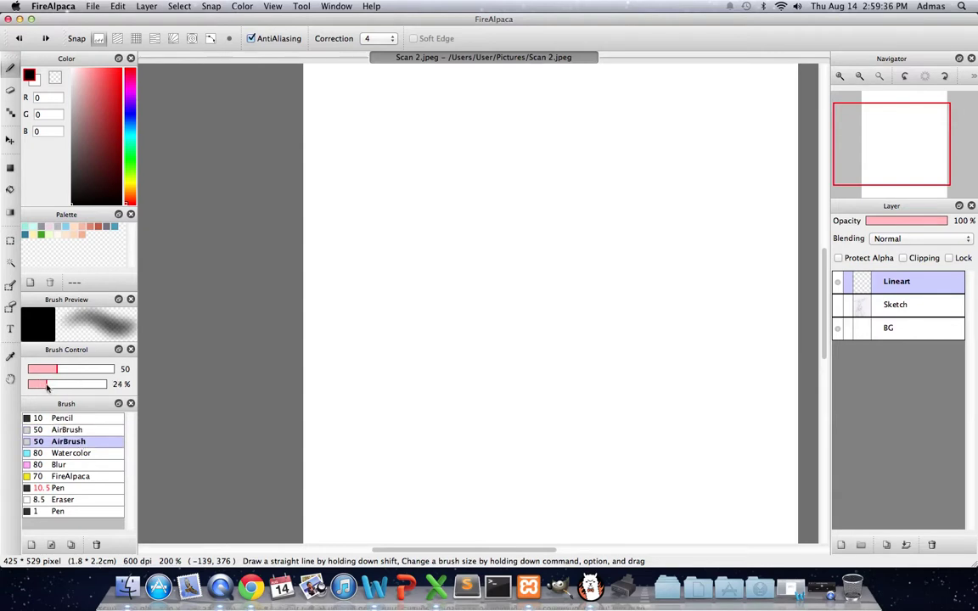
{"action": "double_click", "coordinate": [79, 447]}
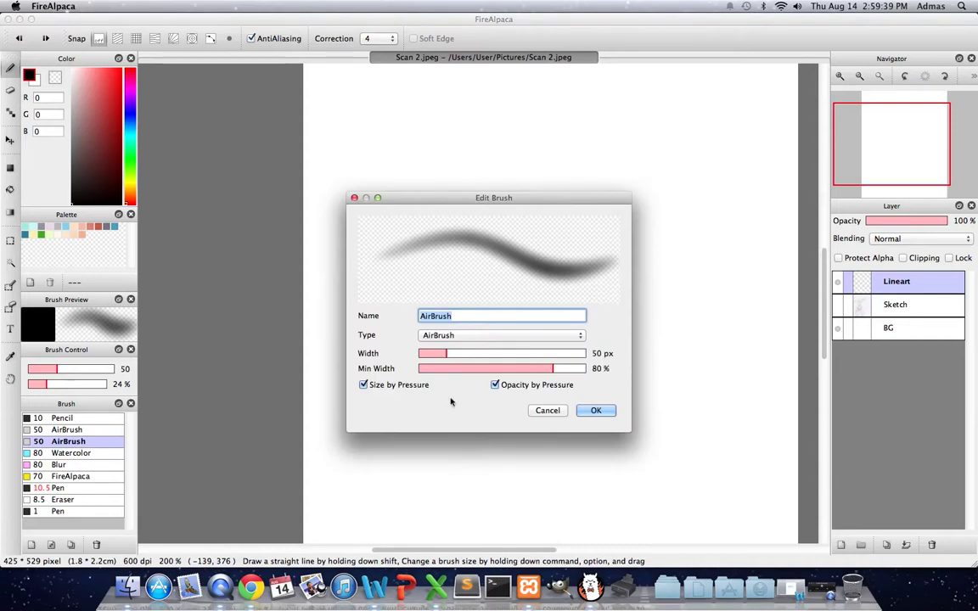
{"action": "left_click", "coordinate": [544, 411]}
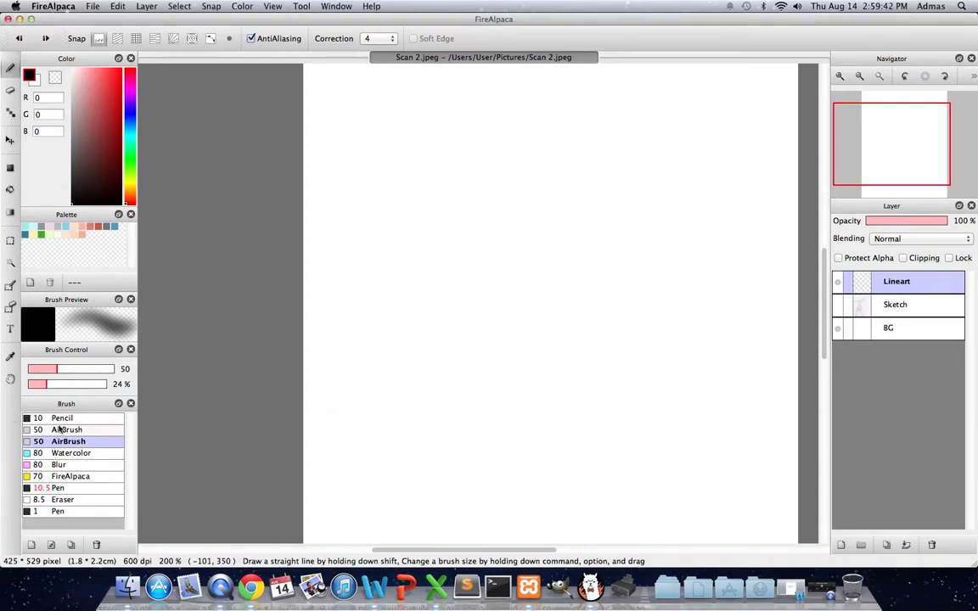
- Compare the two AirBrush presets, paint a soft airbrush arc, and undo it
{"action": "left_click", "coordinate": [62, 430]}
{"action": "left_click", "coordinate": [65, 441]}
{"action": "left_click", "coordinate": [67, 430]}
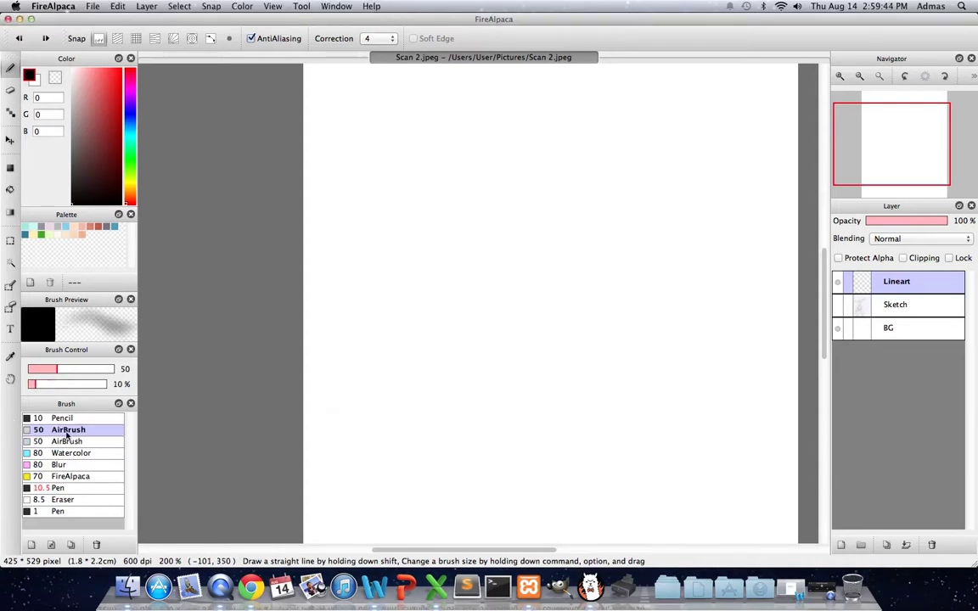
{"action": "mouse_move", "coordinate": [344, 212]}
{"action": "left_mouse_down"}
{"action": "mouse_move", "coordinate": [469, 256]}
{"action": "mouse_move", "coordinate": [464, 223]}
{"action": "mouse_move", "coordinate": [508, 348]}
{"action": "mouse_move", "coordinate": [185, 463]}
{"action": "mouse_move", "coordinate": [548, 350]}
{"action": "mouse_move", "coordinate": [701, 316]}
{"action": "mouse_move", "coordinate": [563, 380]}
{"action": "mouse_move", "coordinate": [608, 275]}
{"action": "mouse_move", "coordinate": [636, 349]}
{"action": "mouse_move", "coordinate": [563, 328]}
{"action": "left_mouse_up"}
{"action": "left_click", "coordinate": [67, 441]}
{"action": "key", "text": "super+z"}
{"action": "key", "text": "super+z"}
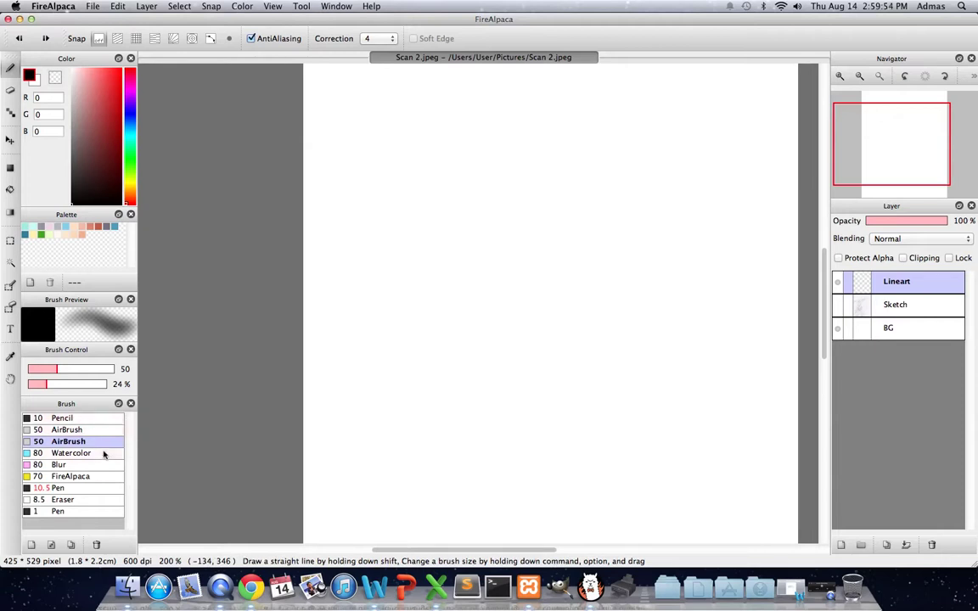
- Paint a grey Watercolor stroke diagonally across the canvas, extending it into a loop
{"action": "left_click", "coordinate": [71, 454]}
{"action": "mouse_move", "coordinate": [363, 200]}
{"action": "left_mouse_down"}
{"action": "mouse_move", "coordinate": [397, 196]}
{"action": "mouse_move", "coordinate": [551, 302]}
{"action": "left_mouse_up"}
{"action": "mouse_move", "coordinate": [516, 354]}
{"action": "left_mouse_down"}
{"action": "mouse_move", "coordinate": [664, 344]}
{"action": "mouse_move", "coordinate": [594, 331]}
{"action": "left_mouse_up"}
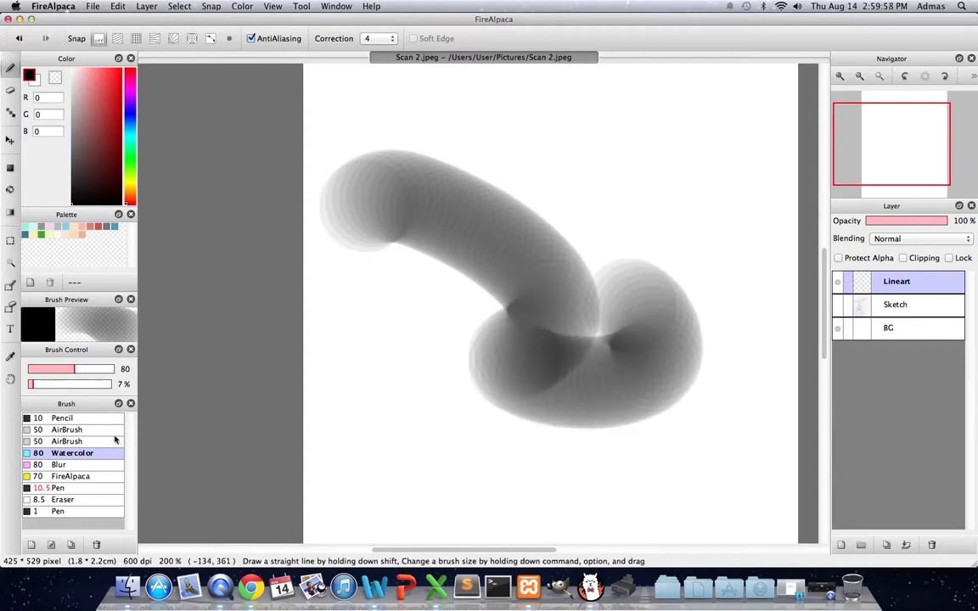
{"action": "left_click", "coordinate": [77, 464]}
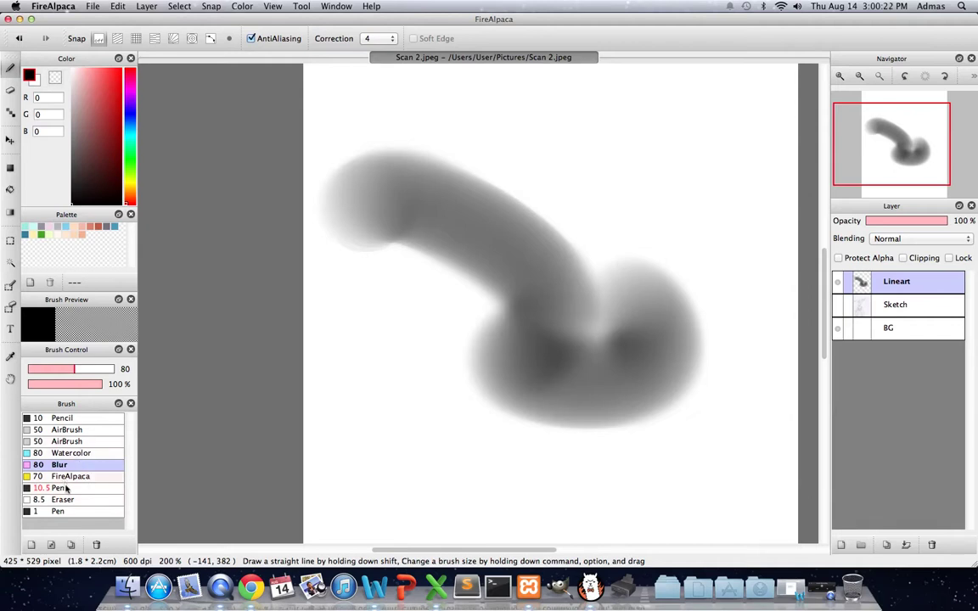
- Erase white streaks through the grey blob with a size-17 eraser, then delete the Lineart layer
{"action": "left_click", "coordinate": [63, 499]}
{"action": "mouse_move", "coordinate": [501, 297]}
{"action": "left_mouse_down"}
{"action": "mouse_move", "coordinate": [577, 293]}
{"action": "mouse_move", "coordinate": [485, 393]}
{"action": "mouse_move", "coordinate": [647, 391]}
{"action": "left_mouse_up"}
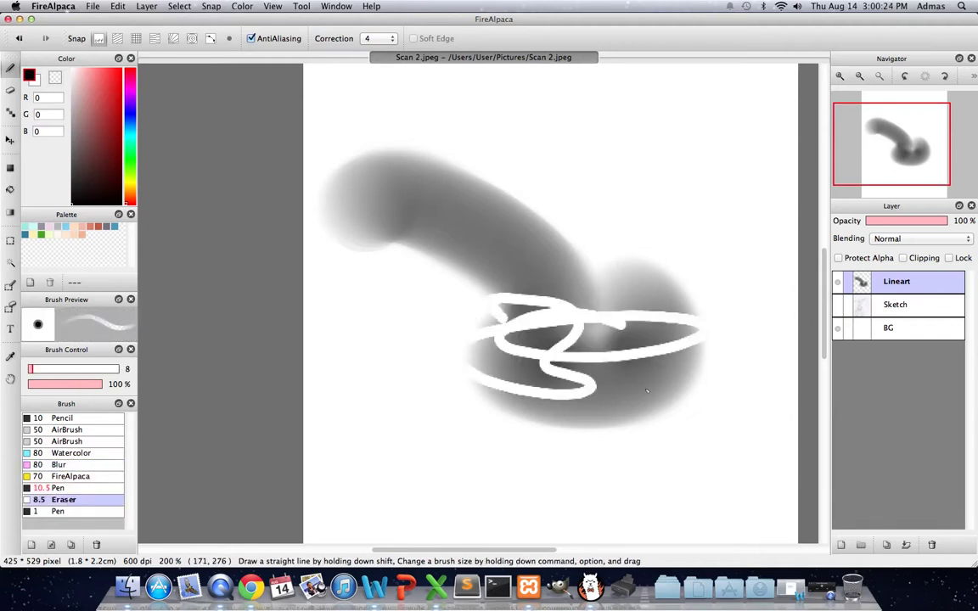
{"action": "left_click_drag", "start_coordinate": [595, 305], "coordinate": [432, 333]}
{"action": "left_click", "coordinate": [10, 89]}
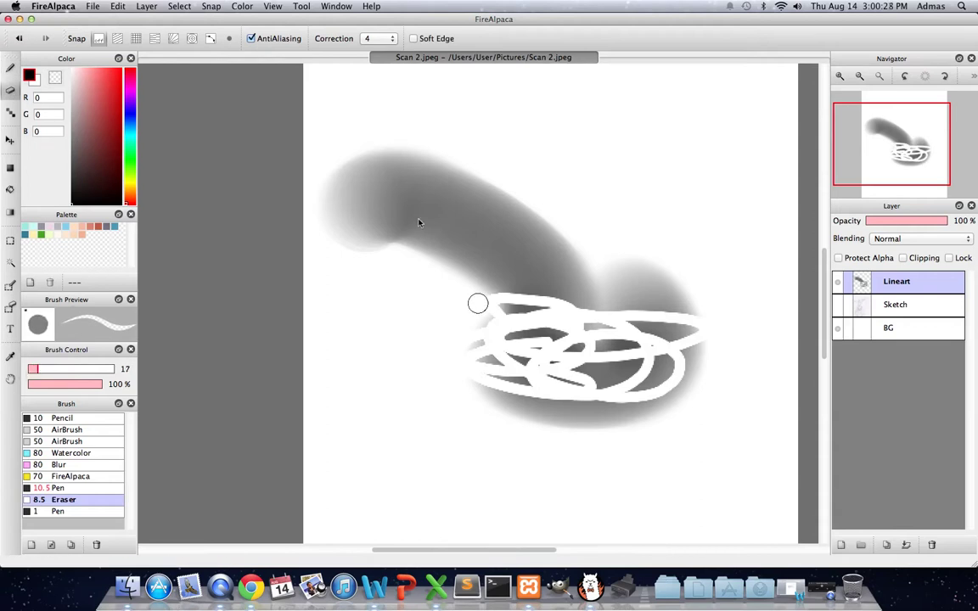
{"action": "left_click_drag", "start_coordinate": [394, 223], "coordinate": [499, 241]}
{"action": "mouse_move", "coordinate": [316, 171]}
{"action": "left_mouse_down"}
{"action": "mouse_move", "coordinate": [389, 168]}
{"action": "mouse_move", "coordinate": [519, 196]}
{"action": "mouse_move", "coordinate": [475, 301]}
{"action": "mouse_move", "coordinate": [632, 331]}
{"action": "left_mouse_up"}
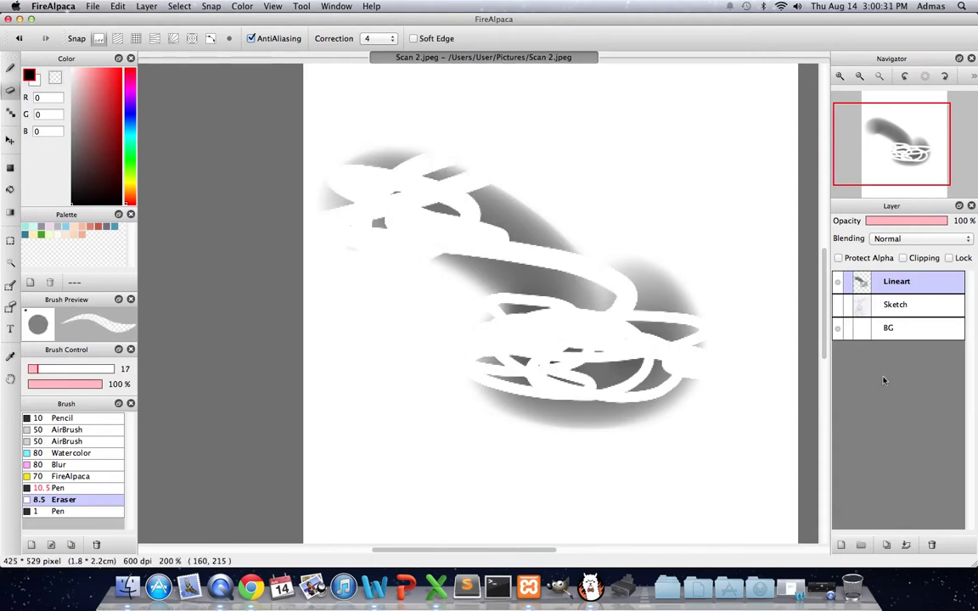
{"action": "left_click", "coordinate": [929, 548]}
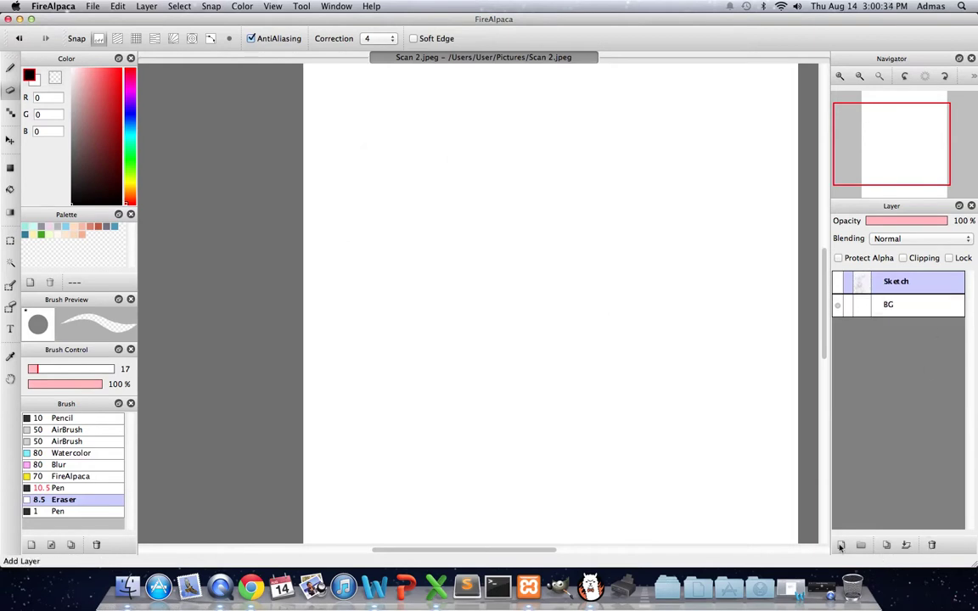
- Add a new layer and name it 'Lines'
{"action": "left_click", "coordinate": [839, 548]}
{"action": "double_click", "coordinate": [899, 286]}
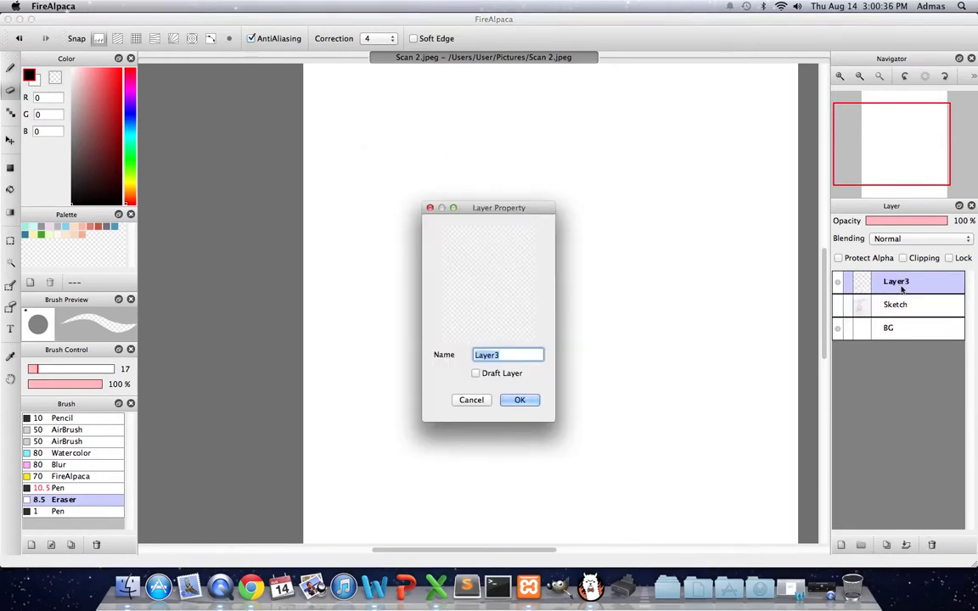
{"action": "type", "text": "Lines"}
{"action": "key", "text": "Return"}
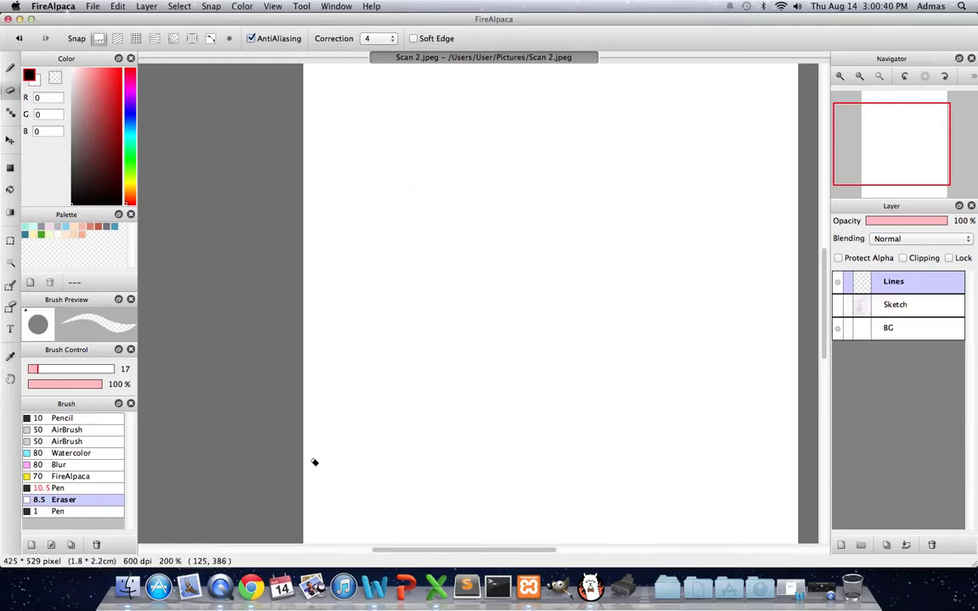
- Paint a curving trail of FireAlpaca stamps with the stamp brush, then undo it
{"action": "left_click", "coordinate": [82, 477]}
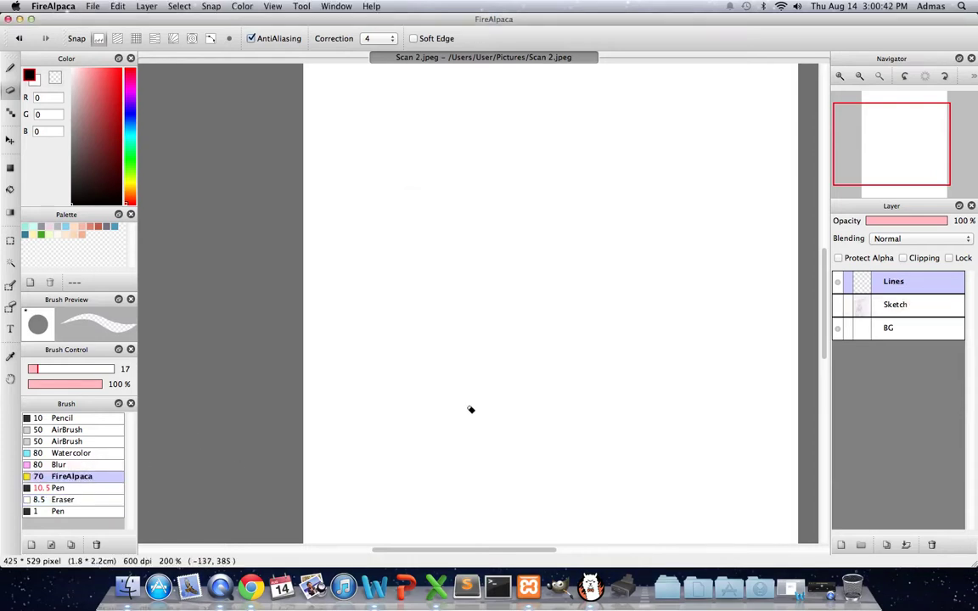
{"action": "key", "text": "b"}
{"action": "mouse_move", "coordinate": [363, 180]}
{"action": "left_mouse_down"}
{"action": "mouse_move", "coordinate": [632, 304]}
{"action": "mouse_move", "coordinate": [439, 471]}
{"action": "mouse_move", "coordinate": [705, 465]}
{"action": "mouse_move", "coordinate": [444, 339]}
{"action": "mouse_move", "coordinate": [419, 223]}
{"action": "mouse_move", "coordinate": [399, 305]}
{"action": "mouse_move", "coordinate": [450, 331]}
{"action": "left_mouse_up"}
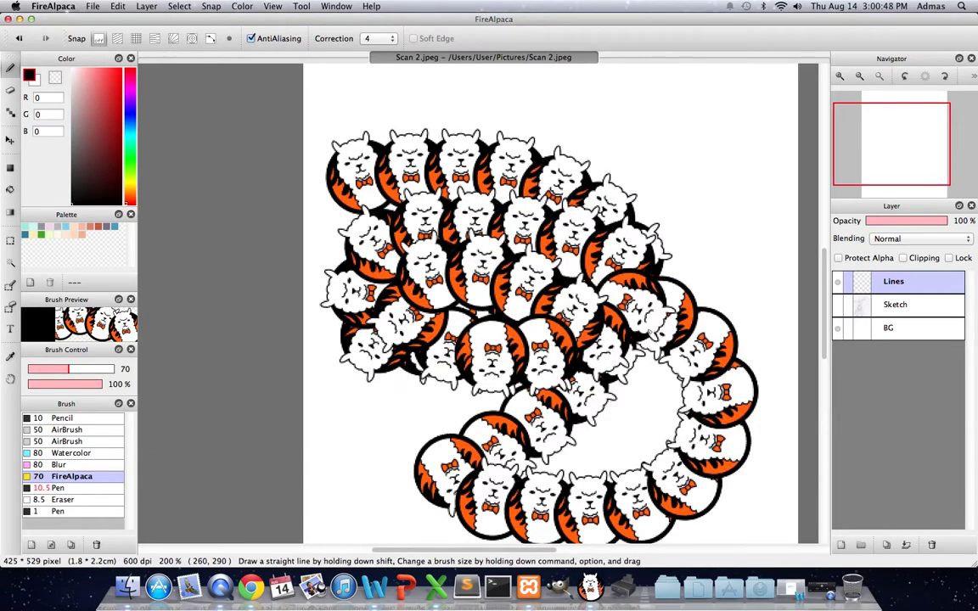
{"action": "key", "text": "super+z"}
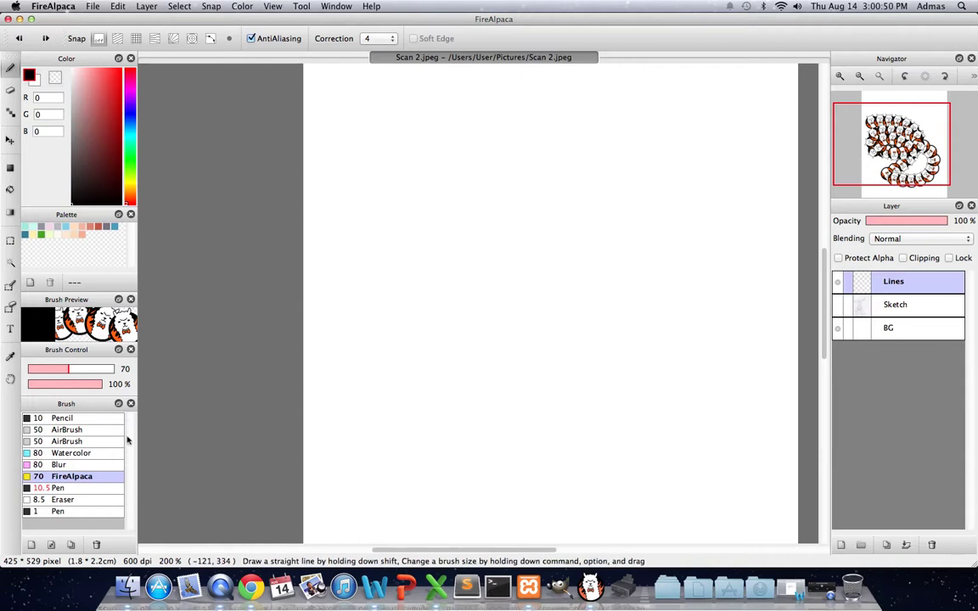
- Thin the 10.5 Pen brush to about 6 and draw two curved black strokes
{"action": "left_click", "coordinate": [66, 490]}
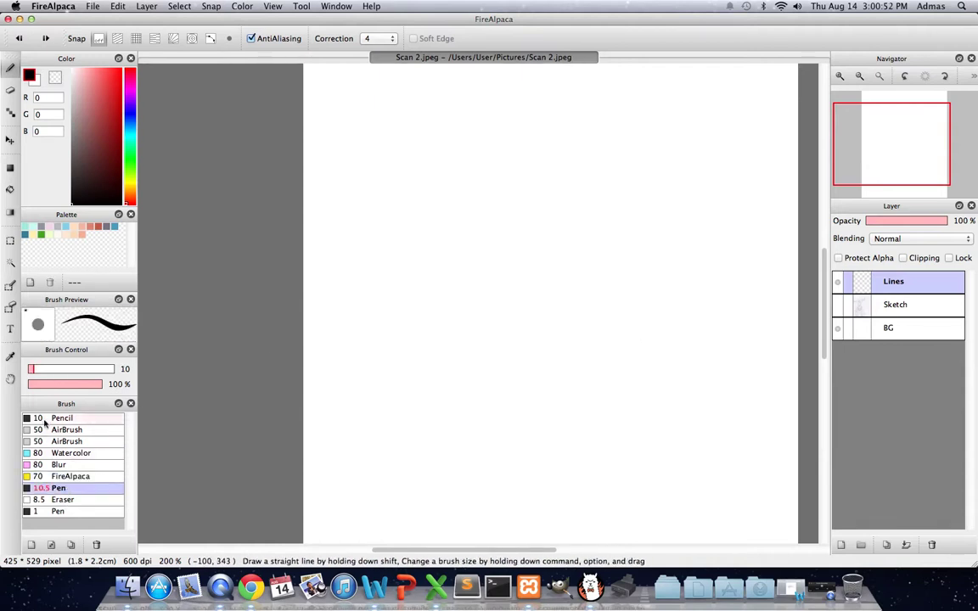
{"action": "double_click", "coordinate": [57, 489]}
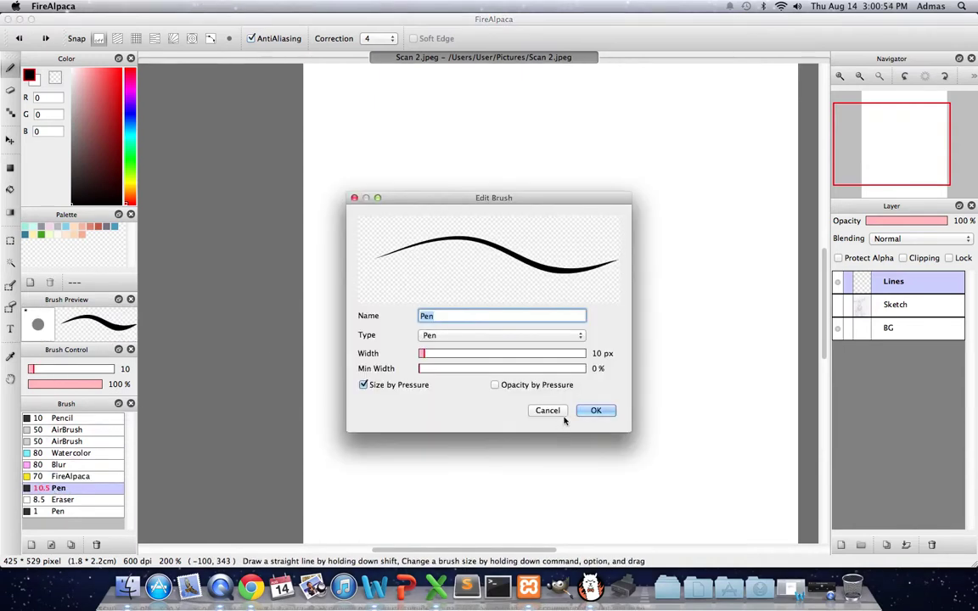
{"action": "left_click", "coordinate": [548, 410]}
{"action": "left_click", "coordinate": [31, 369]}
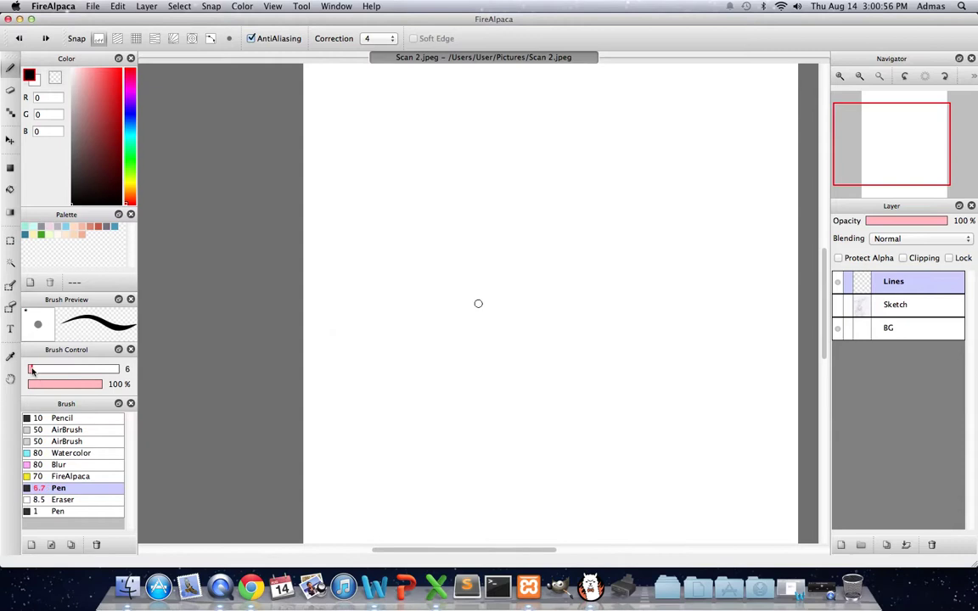
{"action": "left_click_drag", "start_coordinate": [30, 370], "coordinate": [30, 370]}
{"action": "left_click_drag", "start_coordinate": [424, 168], "coordinate": [604, 250]}
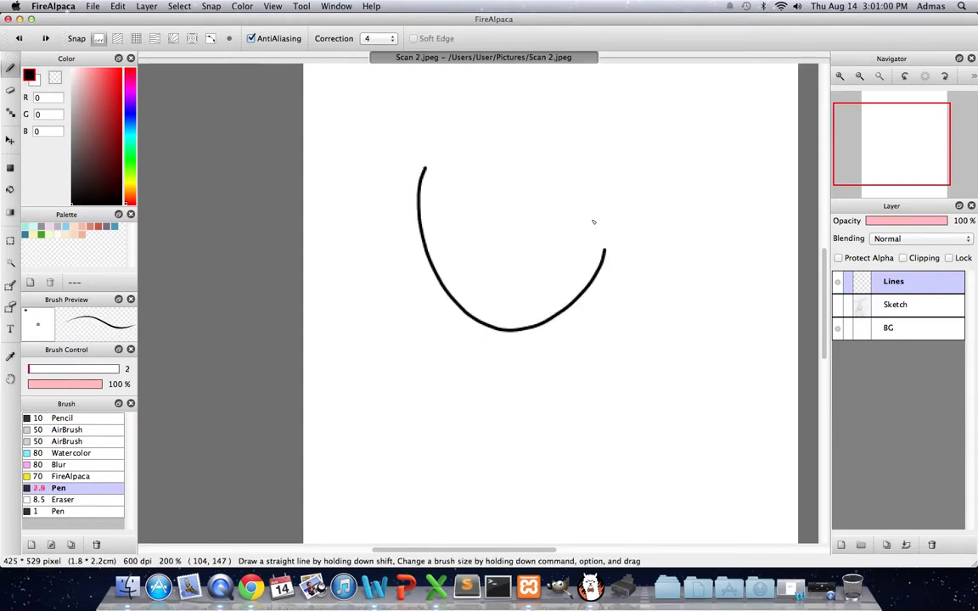
{"action": "left_click_drag", "start_coordinate": [591, 336], "coordinate": [397, 193]}
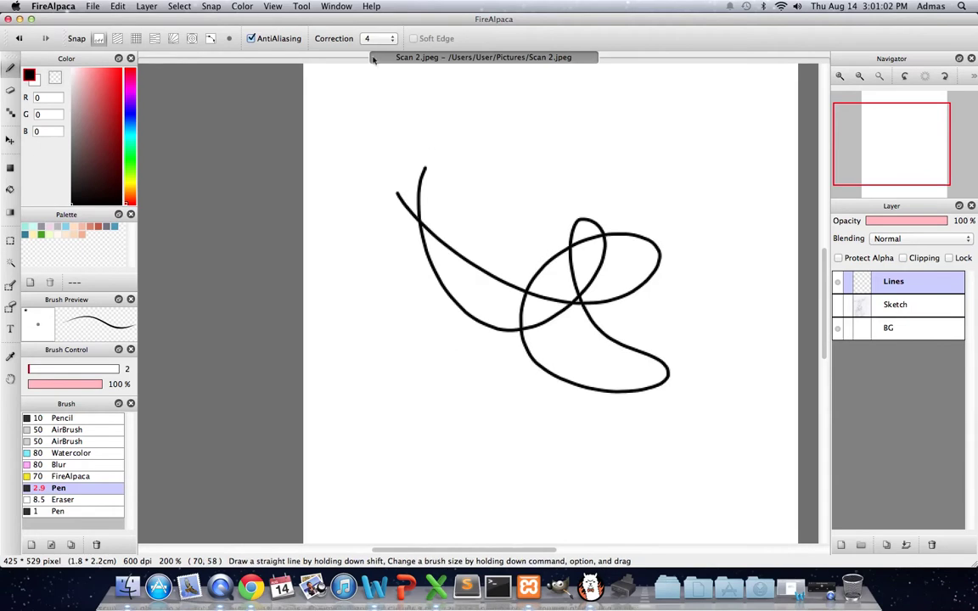
- Set stroke correction to 9 and draw a hooked loop and a long downward curve
{"action": "left_click", "coordinate": [386, 41]}
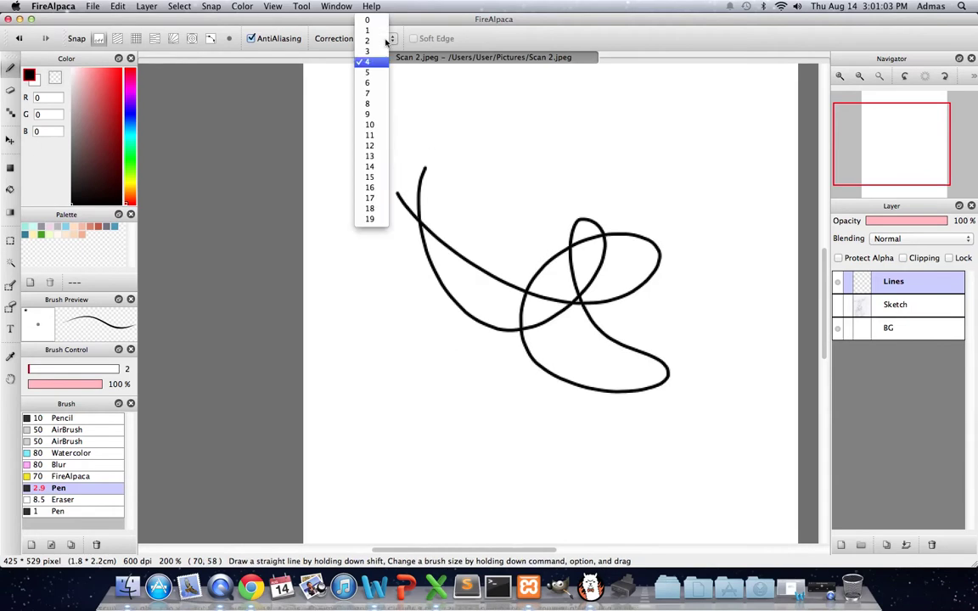
{"action": "left_click", "coordinate": [376, 116]}
{"action": "mouse_move", "coordinate": [352, 132]}
{"action": "left_mouse_down"}
{"action": "mouse_move", "coordinate": [448, 212]}
{"action": "mouse_move", "coordinate": [517, 335]}
{"action": "mouse_move", "coordinate": [594, 314]}
{"action": "left_mouse_up"}
{"action": "mouse_move", "coordinate": [642, 95]}
{"action": "left_mouse_down"}
{"action": "mouse_move", "coordinate": [678, 117]}
{"action": "mouse_move", "coordinate": [752, 253]}
{"action": "mouse_move", "coordinate": [629, 502]}
{"action": "mouse_move", "coordinate": [535, 570]}
{"action": "left_mouse_up"}
- Set stroke correction to 3, draw another long top-to-bottom curve, and review the whole drawing
{"action": "left_click", "coordinate": [388, 38]}
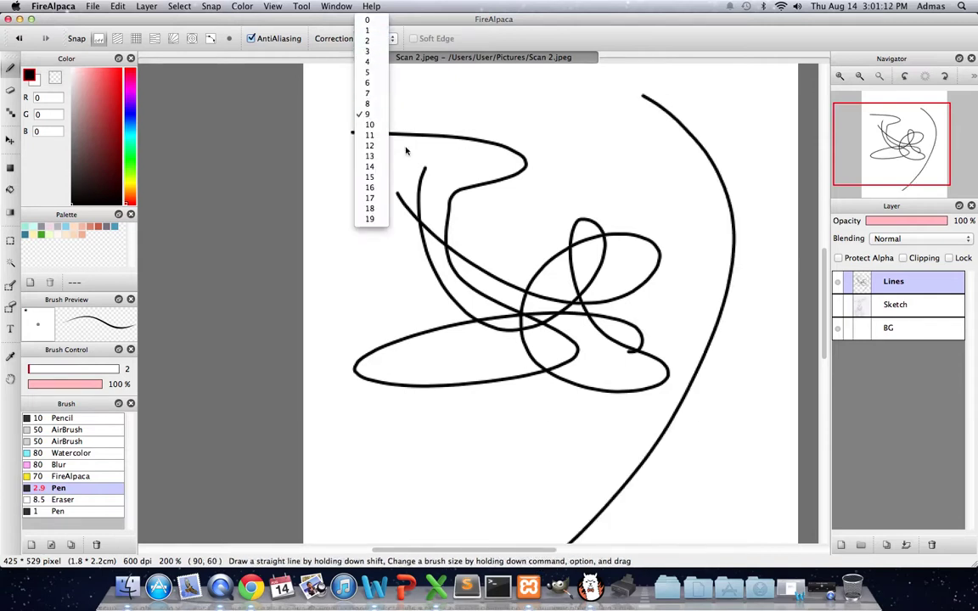
{"action": "left_click", "coordinate": [370, 56]}
{"action": "mouse_move", "coordinate": [578, 100]}
{"action": "left_mouse_down"}
{"action": "mouse_move", "coordinate": [646, 340]}
{"action": "mouse_move", "coordinate": [522, 541]}
{"action": "left_mouse_up"}
{"action": "left_click_drag", "start_coordinate": [947, 127], "coordinate": [918, 150]}
{"action": "scroll", "coordinate": [771, 136], "scroll_direction": "left", "scroll_amount": 5}
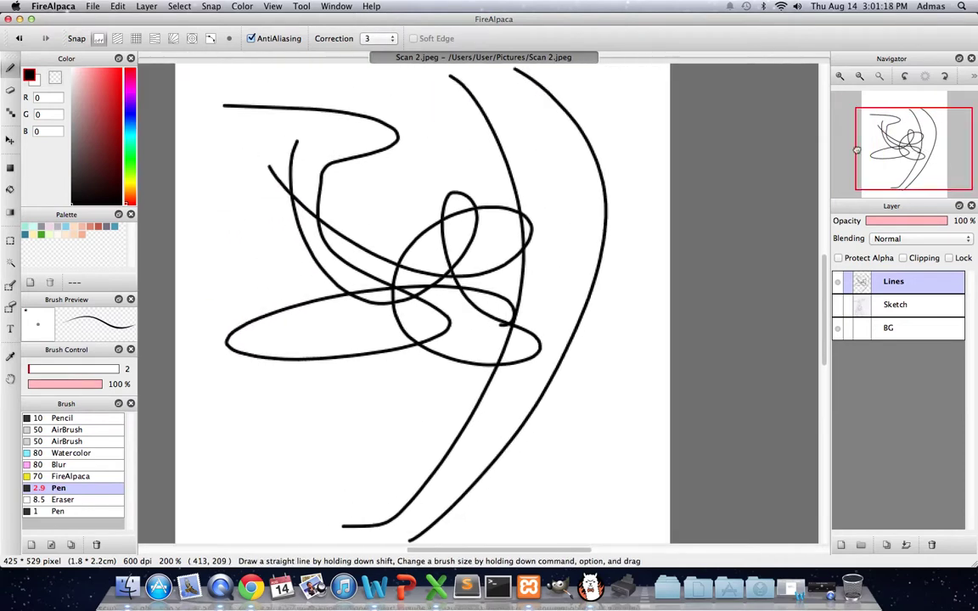
{"action": "scroll", "coordinate": [733, 164], "scroll_direction": "down", "scroll_amount": 3}
{"action": "scroll", "coordinate": [784, 153], "scroll_direction": "up", "scroll_amount": 2}
{"action": "scroll", "coordinate": [784, 154], "scroll_direction": "right", "scroll_amount": 5}
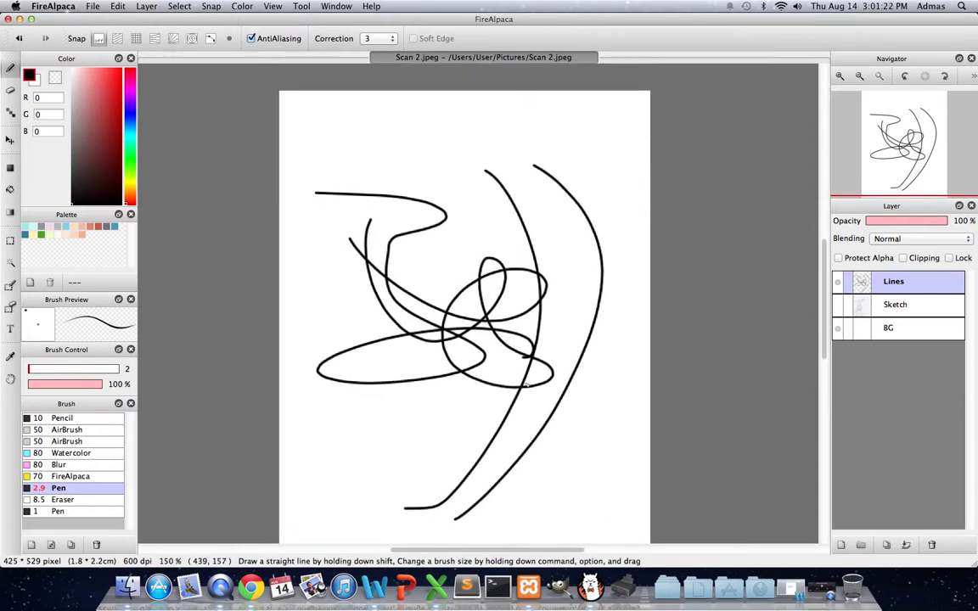
{"action": "left_click", "coordinate": [60, 511]}
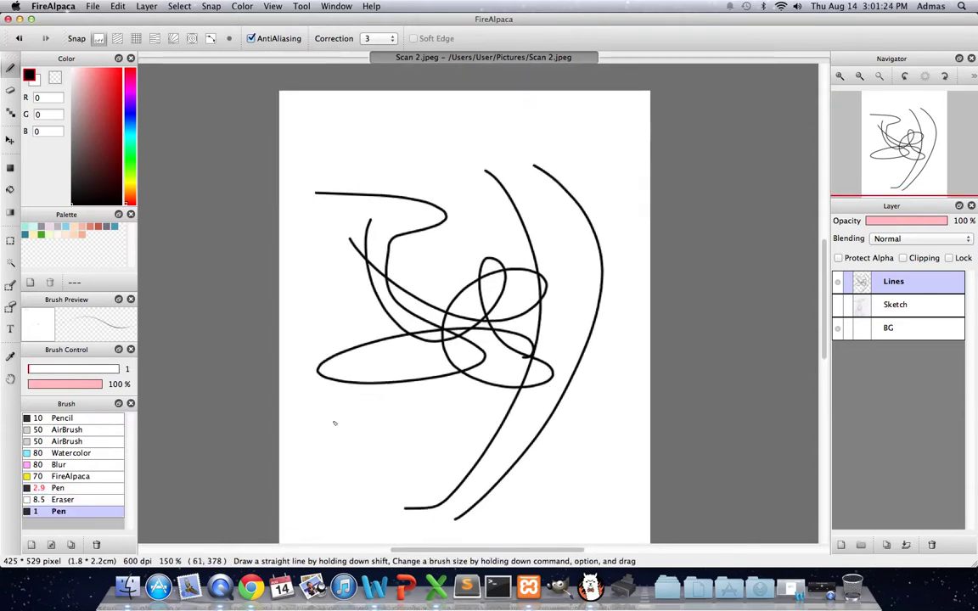
- Try a thin 1 px Pen stroke below the drawing, undo it, and pick a size-8 Eraser
{"action": "mouse_move", "coordinate": [335, 423]}
{"action": "left_mouse_down"}
{"action": "mouse_move", "coordinate": [399, 458]}
{"action": "mouse_move", "coordinate": [298, 491]}
{"action": "mouse_move", "coordinate": [435, 450]}
{"action": "left_mouse_up"}
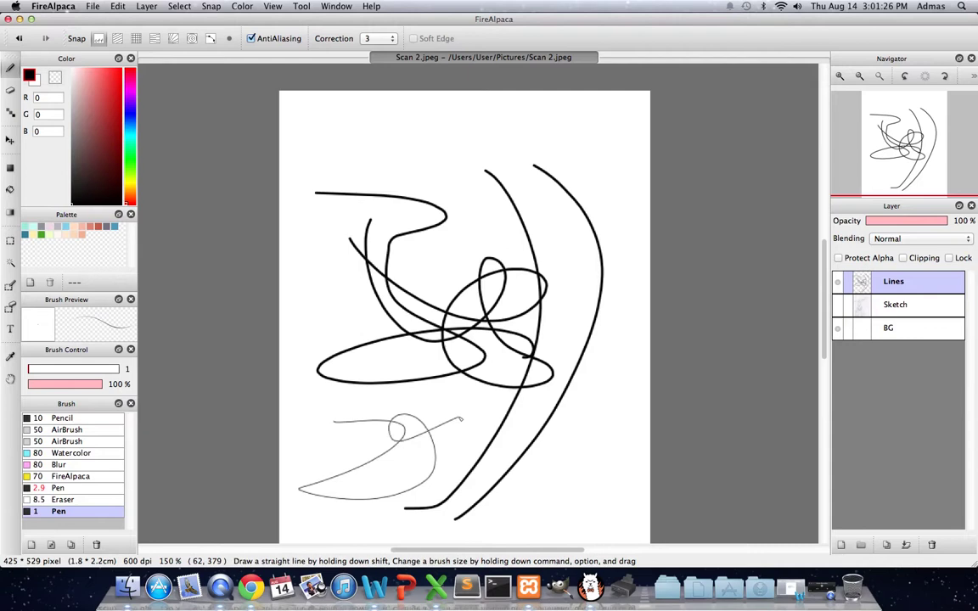
{"action": "key", "text": "super+z"}
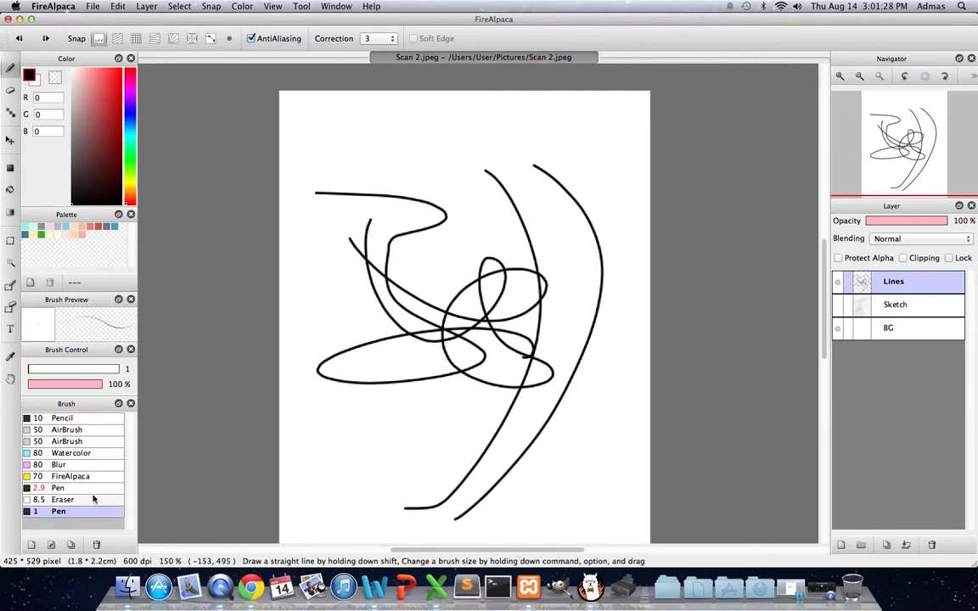
{"action": "left_click", "coordinate": [76, 499]}
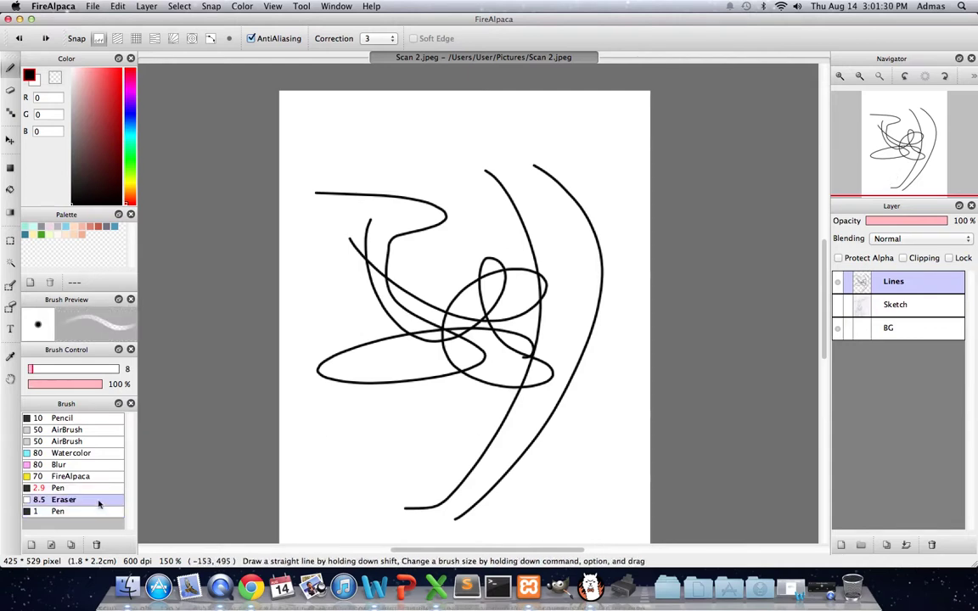
{"action": "left_click", "coordinate": [10, 85]}
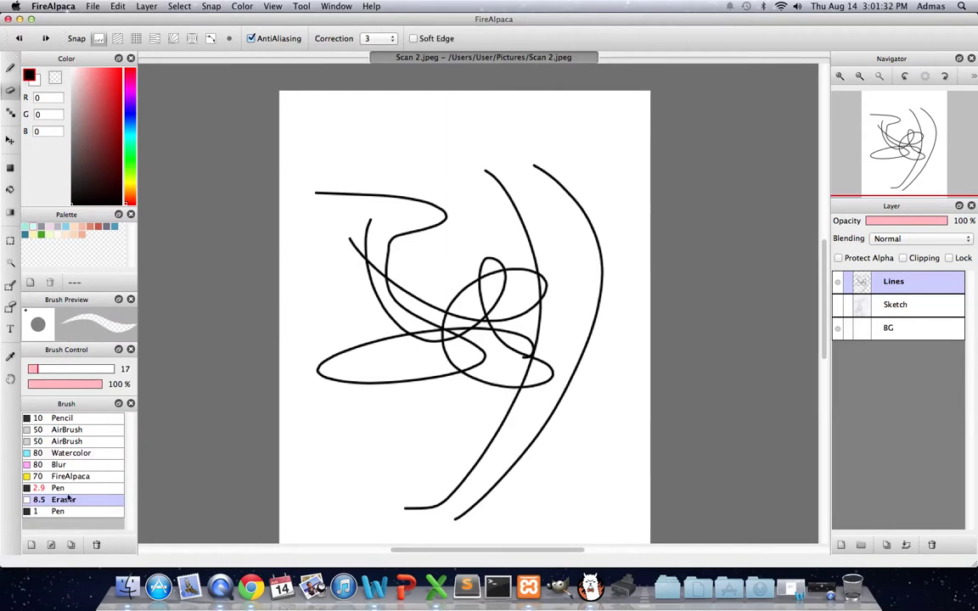
{"action": "left_click", "coordinate": [11, 71]}
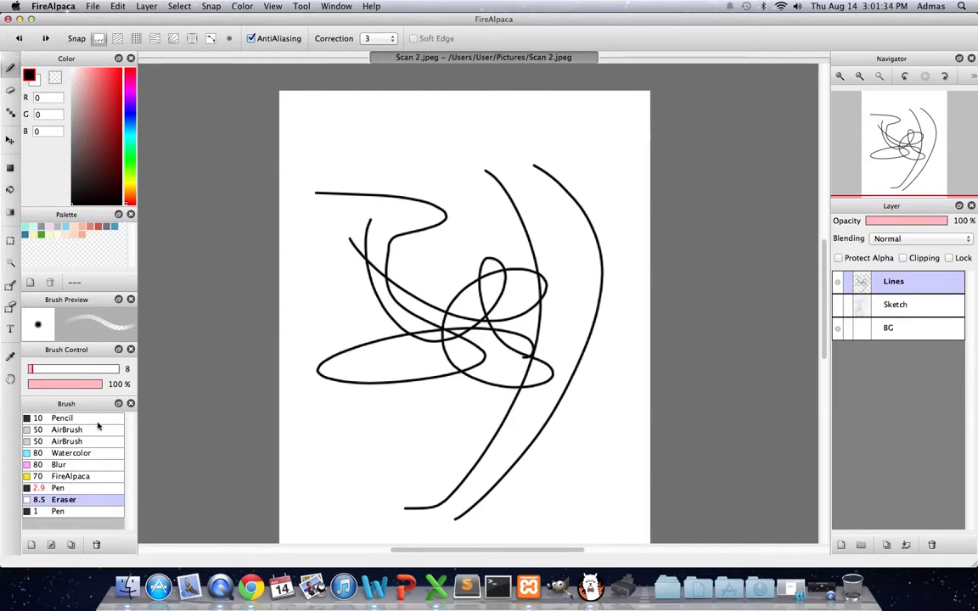
- Erase gaps through the Lines strokes at sizes 8 and 34, add a new layer, and select Lines
{"action": "left_click_drag", "start_coordinate": [356, 270], "coordinate": [543, 360]}
{"action": "mouse_move", "coordinate": [716, 356]}
{"action": "left_mouse_down"}
{"action": "mouse_move", "coordinate": [309, 359]}
{"action": "mouse_move", "coordinate": [666, 377]}
{"action": "mouse_move", "coordinate": [325, 381]}
{"action": "mouse_move", "coordinate": [588, 402]}
{"action": "left_mouse_up"}
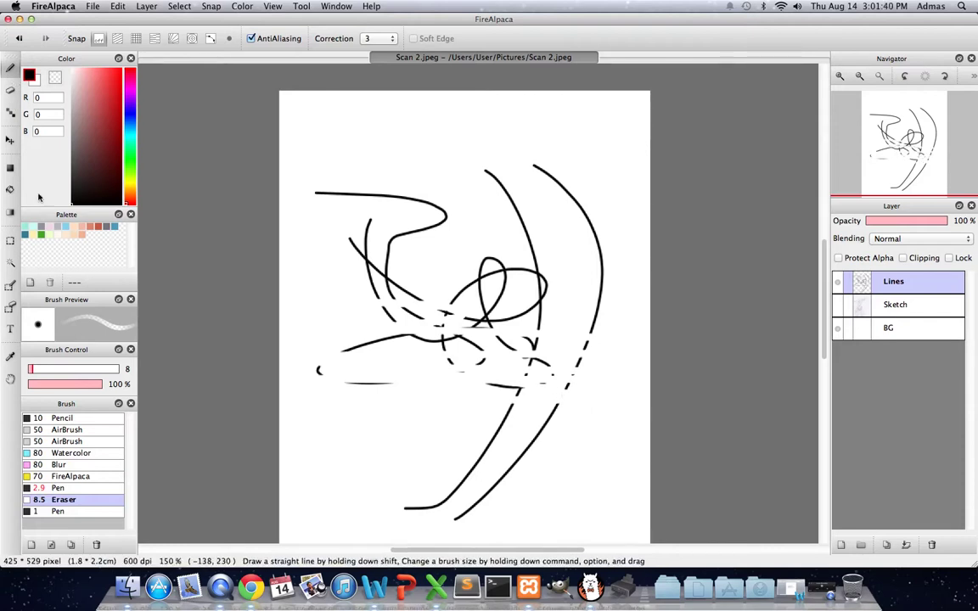
{"action": "left_click", "coordinate": [48, 368]}
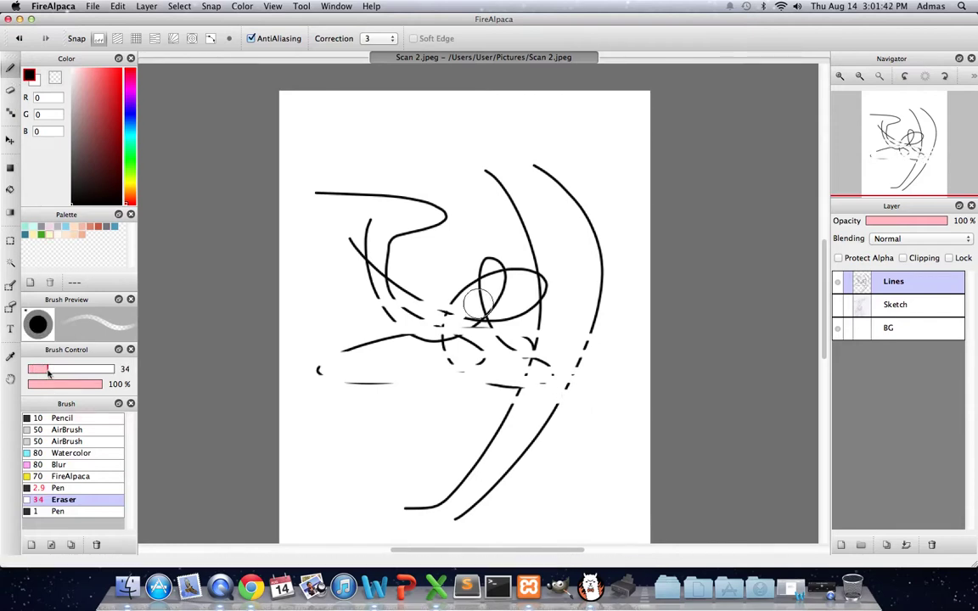
{"action": "left_click_drag", "start_coordinate": [400, 303], "coordinate": [273, 438]}
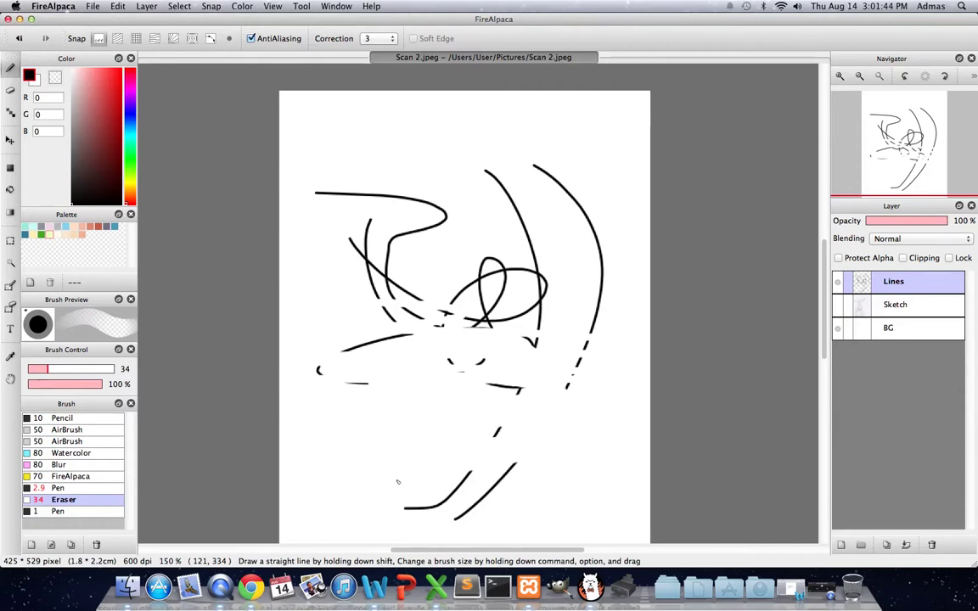
{"action": "left_click", "coordinate": [501, 480]}
{"action": "left_click", "coordinate": [841, 544]}
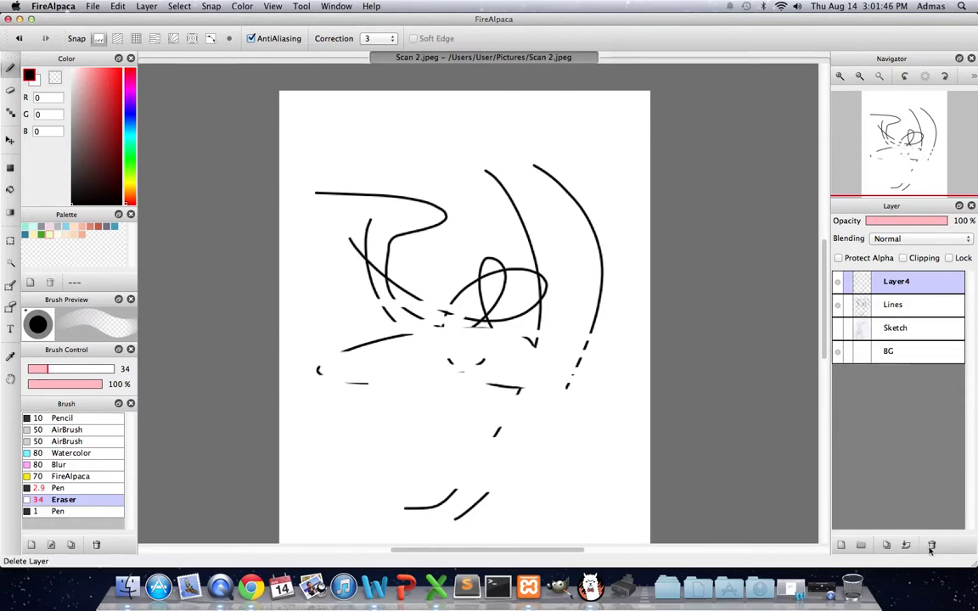
{"action": "left_click", "coordinate": [905, 307]}
{"action": "left_click", "coordinate": [931, 544]}
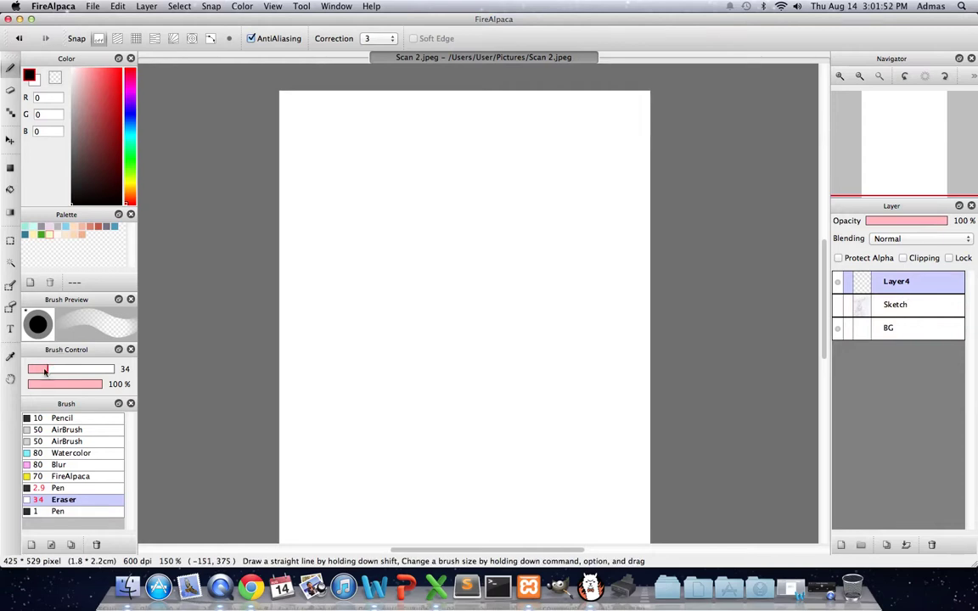
{"action": "left_click_drag", "start_coordinate": [45, 369], "coordinate": [35, 370]}
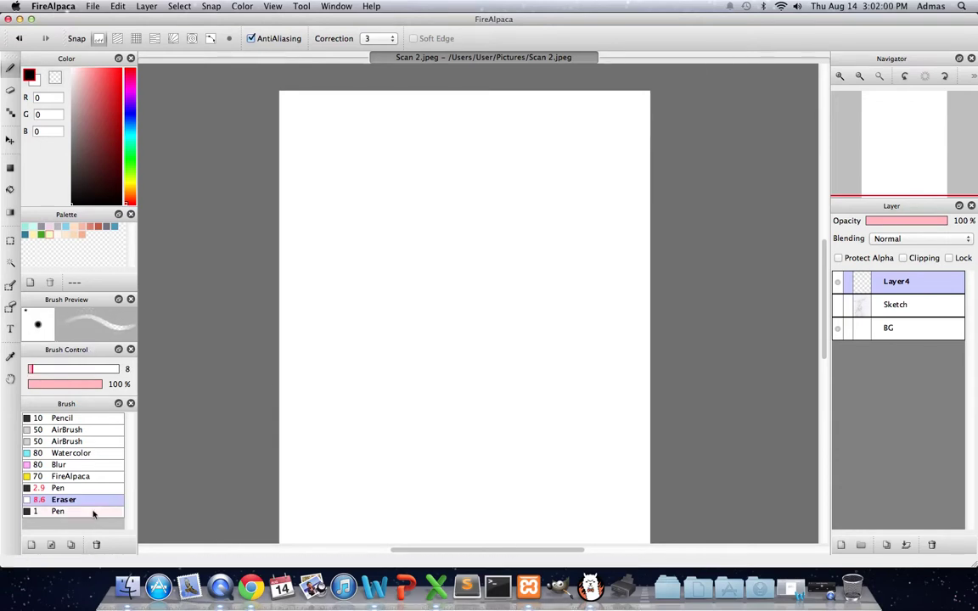
{"action": "left_click", "coordinate": [11, 171]}
{"action": "left_click", "coordinate": [11, 113]}
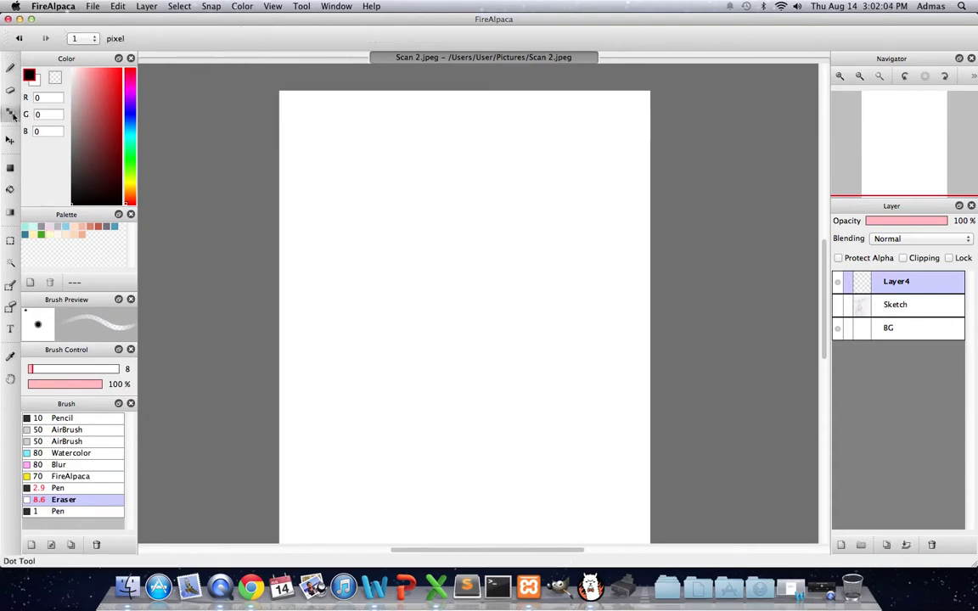
{"action": "mouse_move", "coordinate": [447, 228]}
{"action": "left_mouse_down"}
{"action": "mouse_move", "coordinate": [334, 283]}
{"action": "mouse_move", "coordinate": [492, 352]}
{"action": "left_mouse_up"}
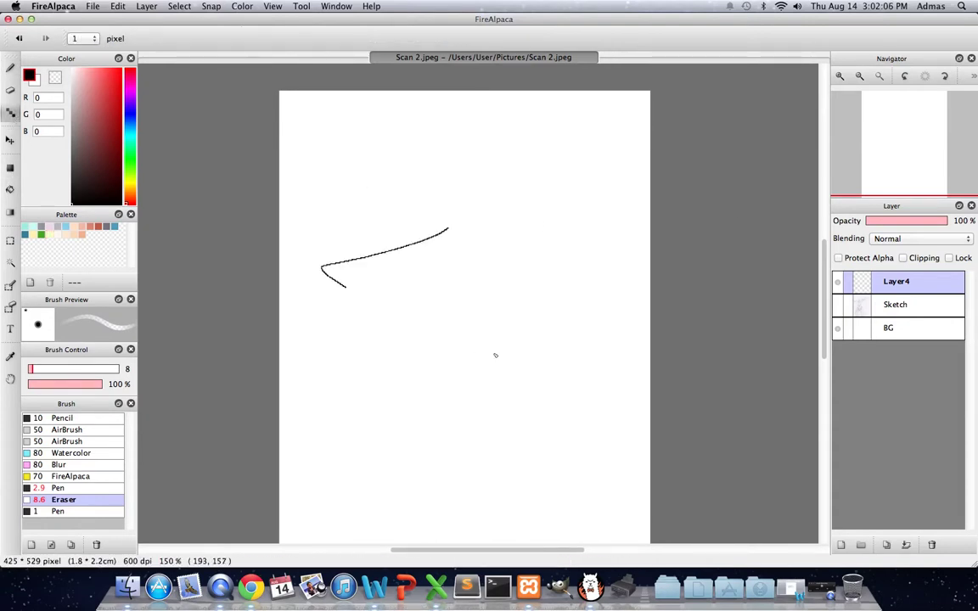
{"action": "scroll", "coordinate": [556, 342], "scroll_direction": "up", "scroll_amount": 2}
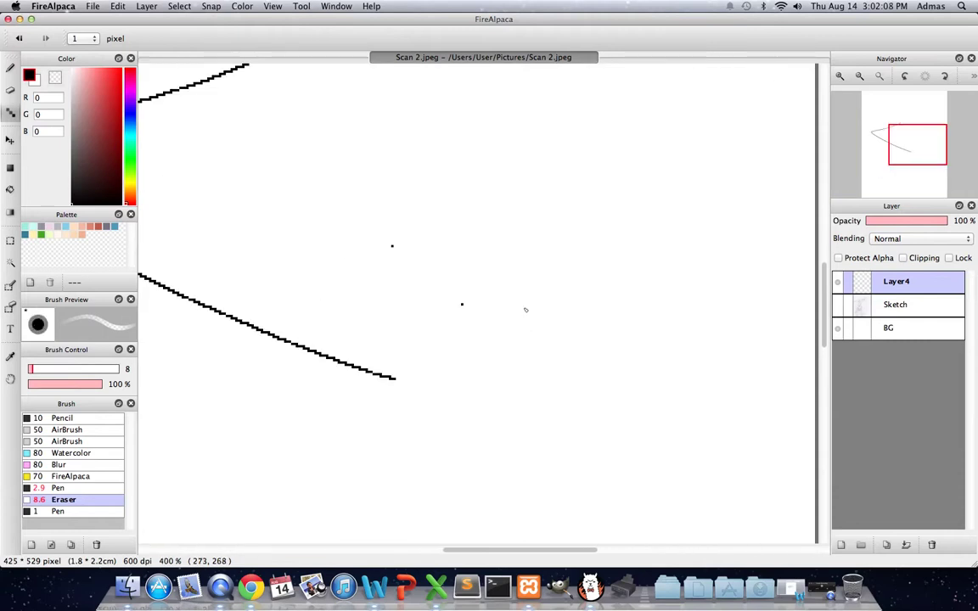
{"action": "mouse_move", "coordinate": [509, 308]}
{"action": "left_mouse_down"}
{"action": "mouse_move", "coordinate": [421, 404]}
{"action": "mouse_move", "coordinate": [578, 360]}
{"action": "mouse_move", "coordinate": [550, 364]}
{"action": "left_mouse_up"}
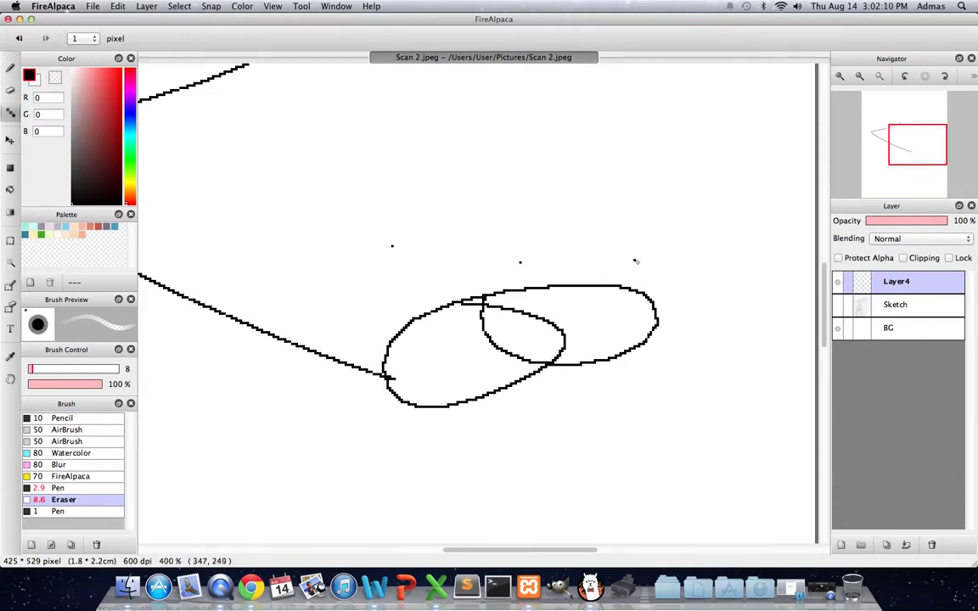
{"action": "key", "text": "super+z"}
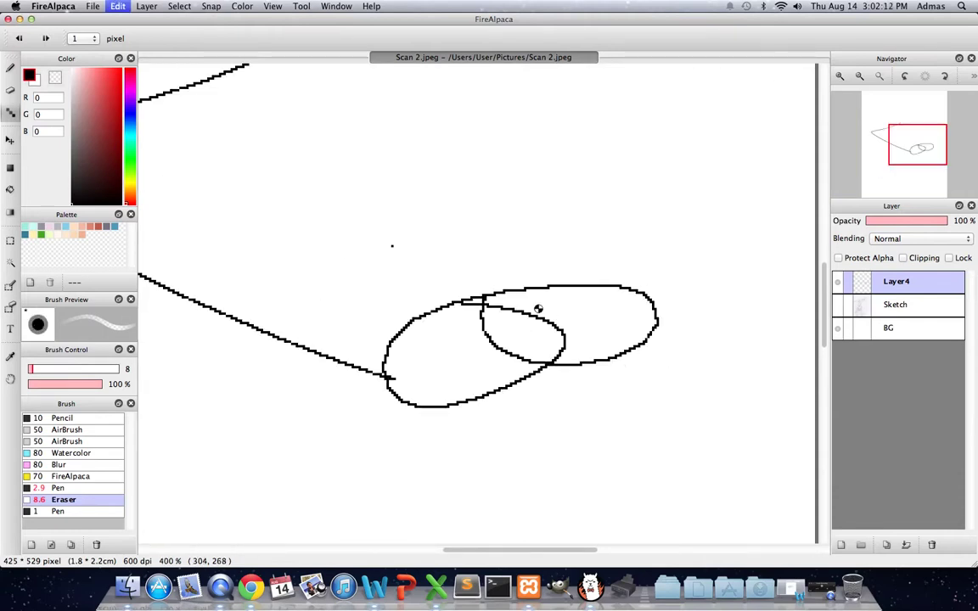
{"action": "key", "text": "super+z"}
{"action": "key", "text": "super+z"}
{"action": "scroll", "coordinate": [625, 310], "scroll_direction": "down", "scroll_amount": 2}
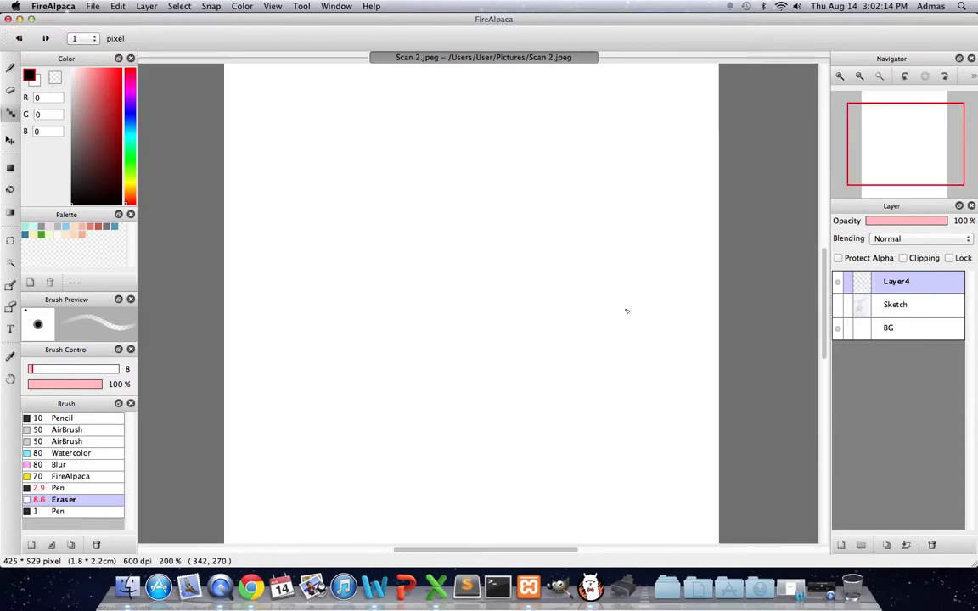
{"action": "left_click", "coordinate": [10, 139]}
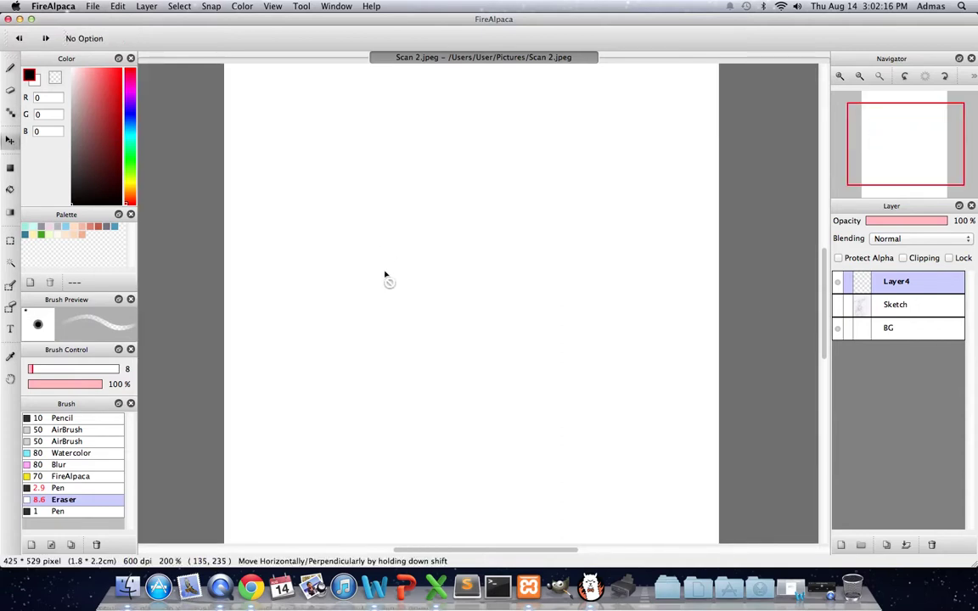
- Draw a large solid black rectangle across the right side of the page with Fill Shape
{"action": "left_click", "coordinate": [11, 168]}
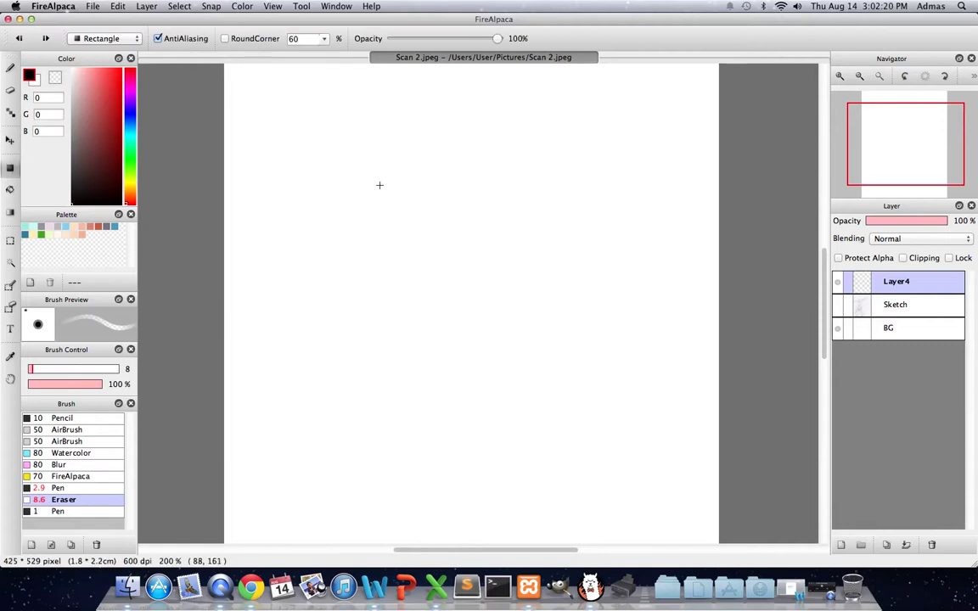
{"action": "left_click_drag", "start_coordinate": [419, 123], "coordinate": [700, 499]}
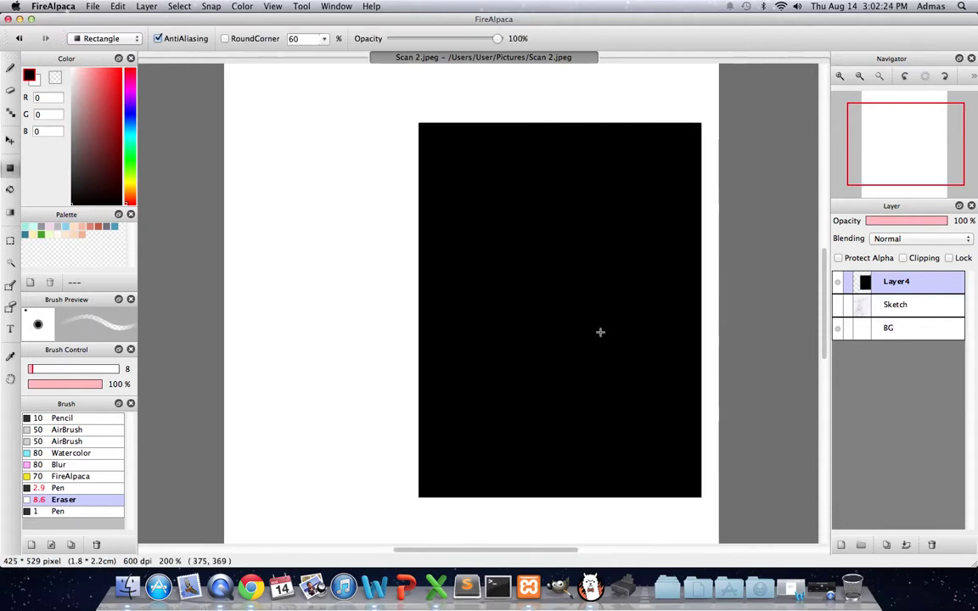
{"action": "scroll", "coordinate": [430, 294], "scroll_direction": "down", "scroll_amount": 2}
{"action": "scroll", "coordinate": [430, 294], "scroll_direction": "up", "scroll_amount": 1}
- Try a second rectangle, a black bucket fill and a top-to-bottom black-to-white gradient, undoing each
{"action": "left_click_drag", "start_coordinate": [328, 248], "coordinate": [531, 325]}
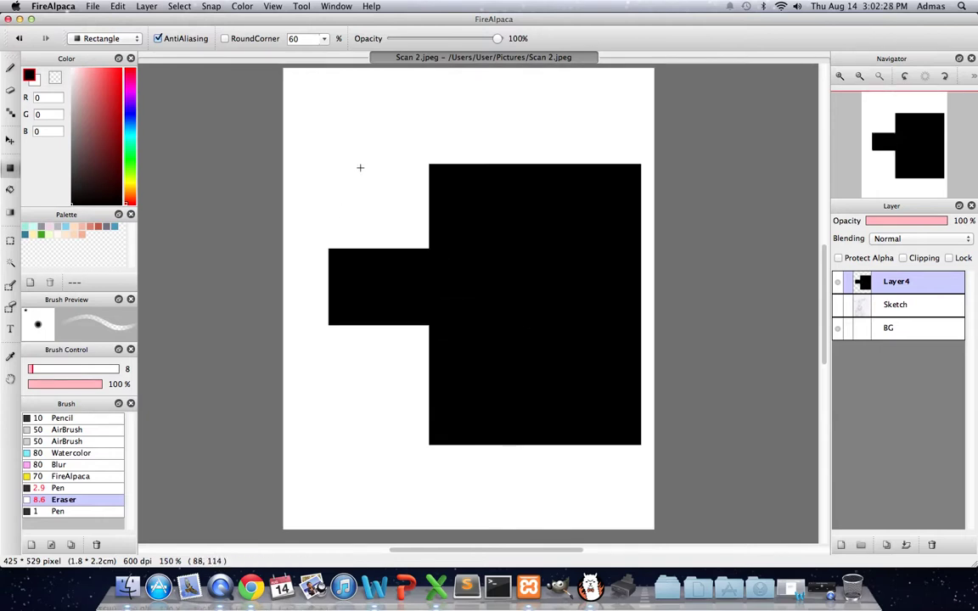
{"action": "key", "text": "super+z"}
{"action": "key", "text": "super+z"}
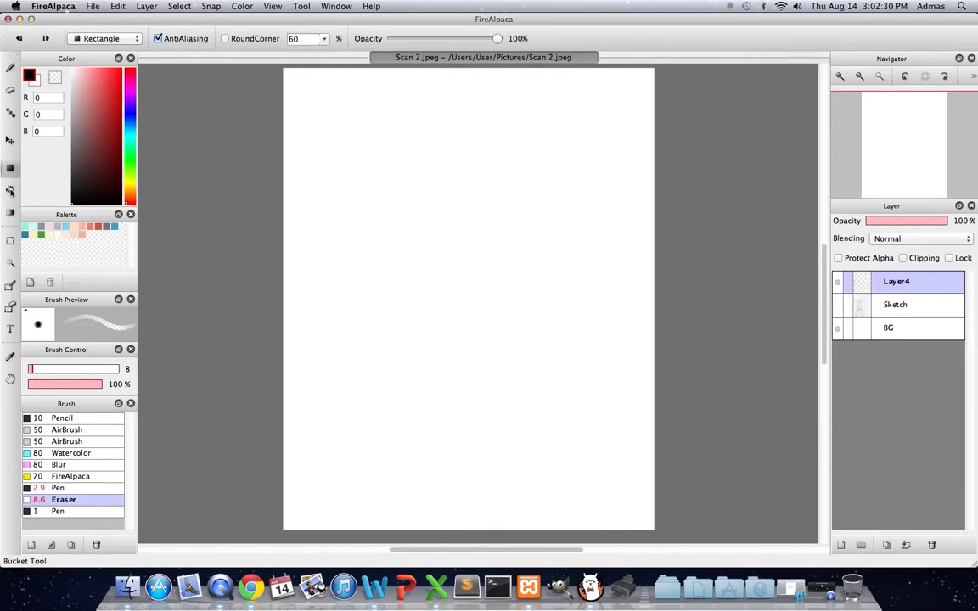
{"action": "left_click", "coordinate": [11, 190]}
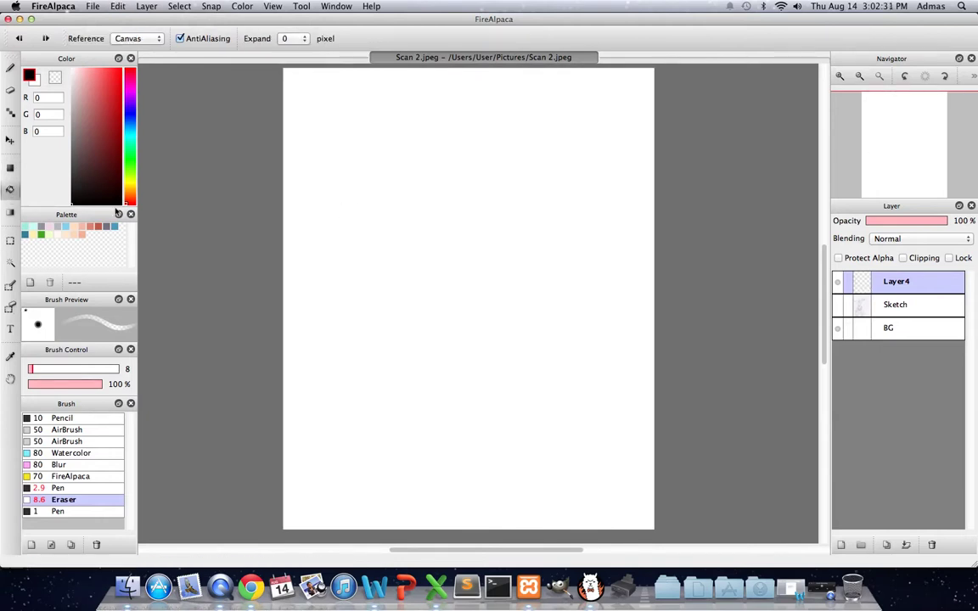
{"action": "left_click", "coordinate": [412, 223]}
{"action": "key", "text": "super+z"}
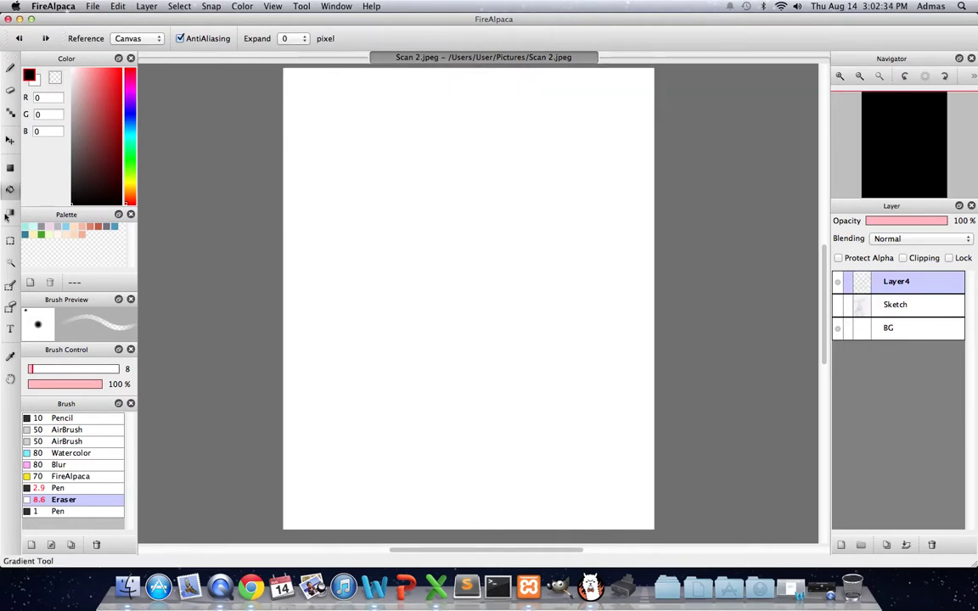
{"action": "left_click", "coordinate": [10, 212]}
{"action": "left_click_drag", "start_coordinate": [489, 111], "coordinate": [494, 535]}
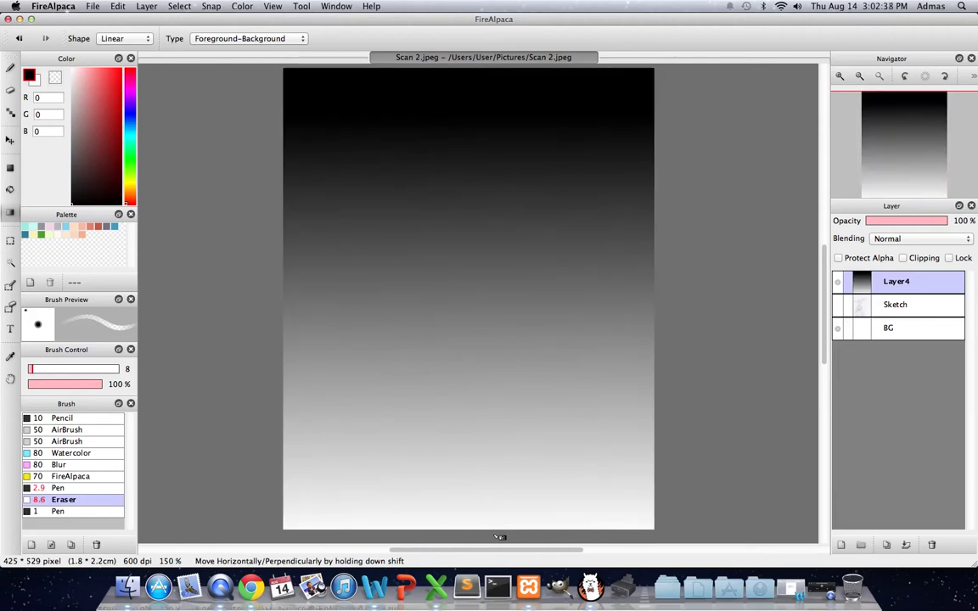
{"action": "key", "text": "super+z"}
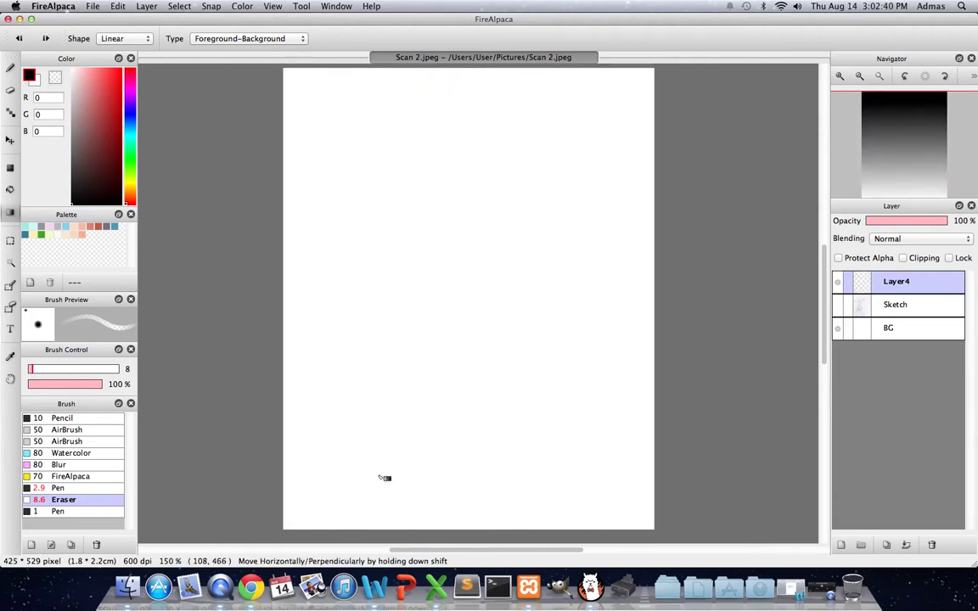
{"action": "left_click", "coordinate": [10, 242]}
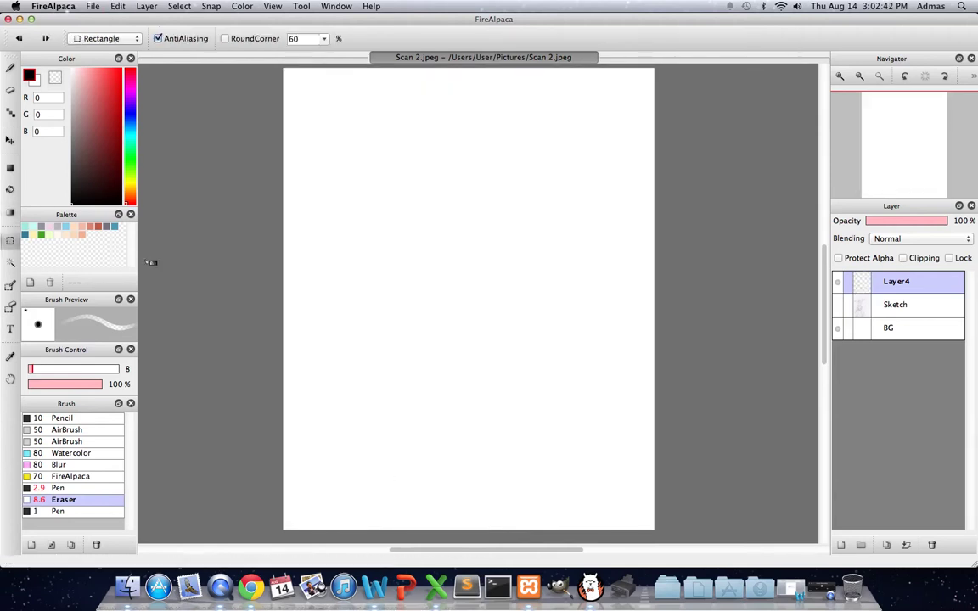
{"action": "mouse_move", "coordinate": [328, 192]}
{"action": "left_mouse_down"}
{"action": "mouse_move", "coordinate": [589, 364]}
{"action": "mouse_move", "coordinate": [562, 377]}
{"action": "left_mouse_up"}
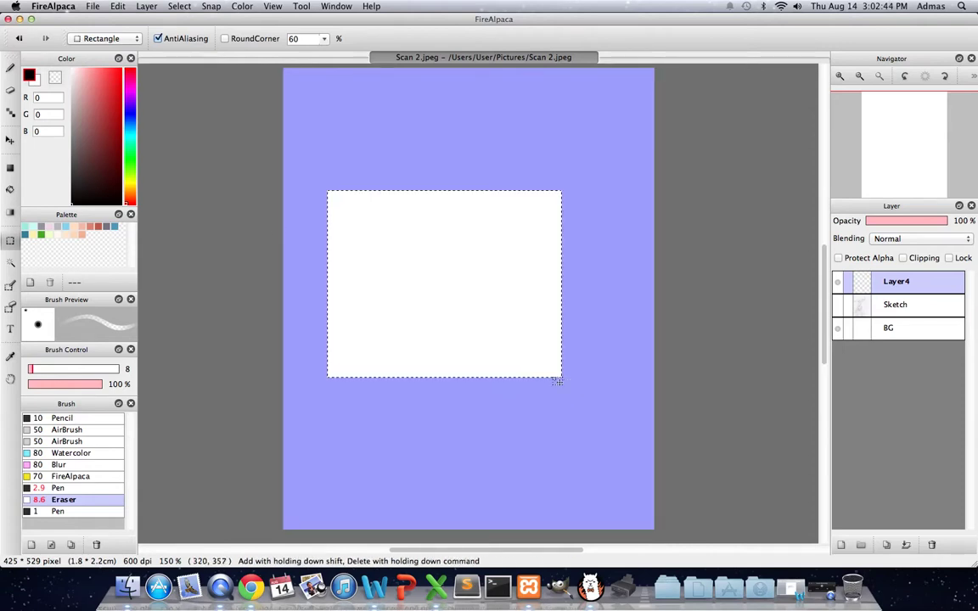
{"action": "left_click", "coordinate": [11, 68]}
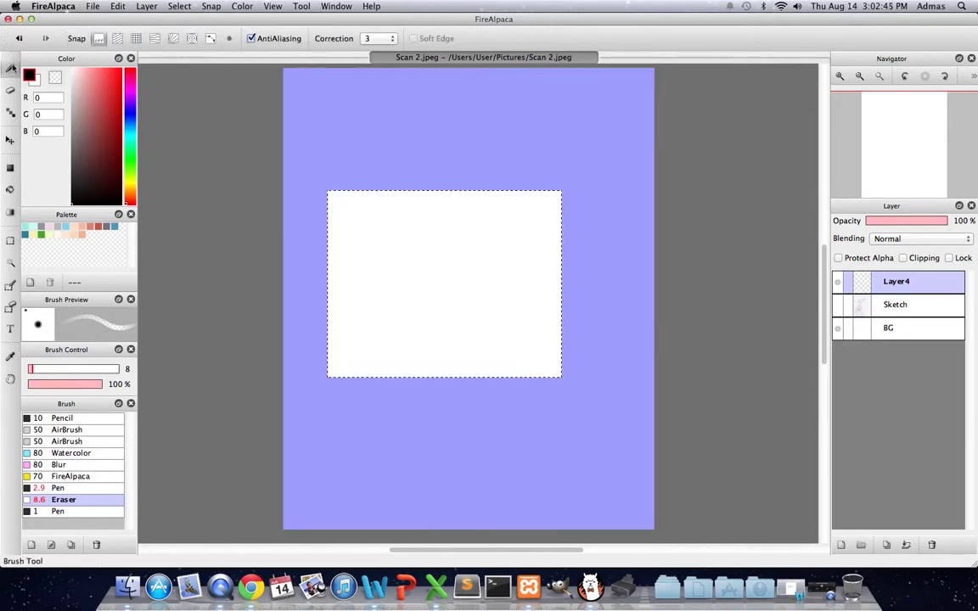
{"action": "left_click", "coordinate": [11, 242]}
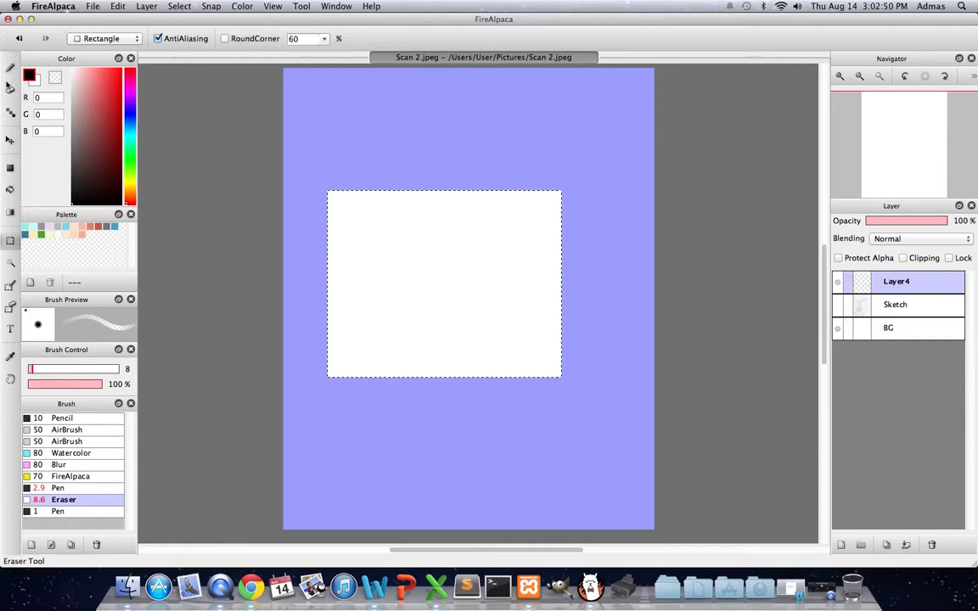
{"action": "left_click", "coordinate": [8, 72]}
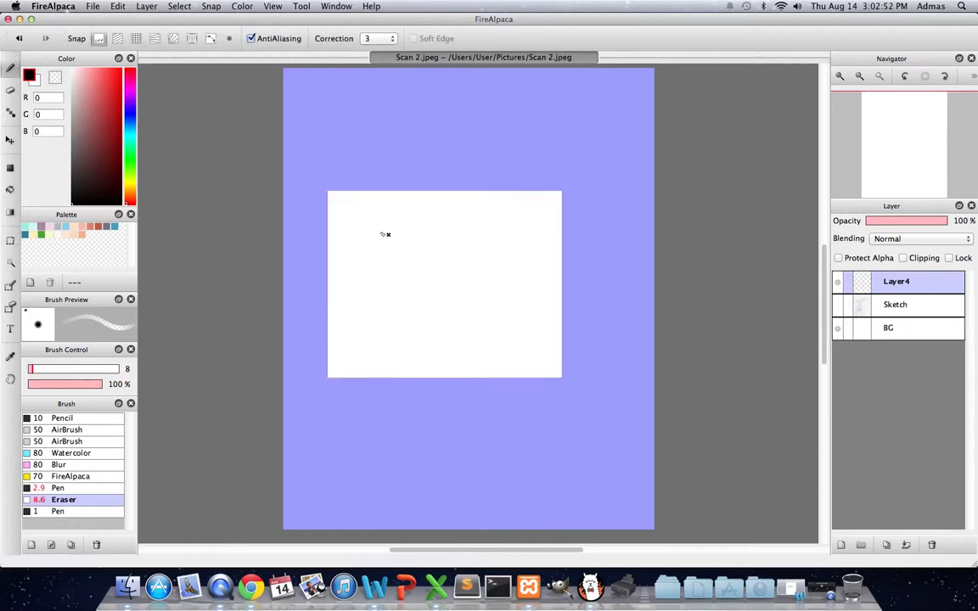
{"action": "left_click", "coordinate": [96, 489]}
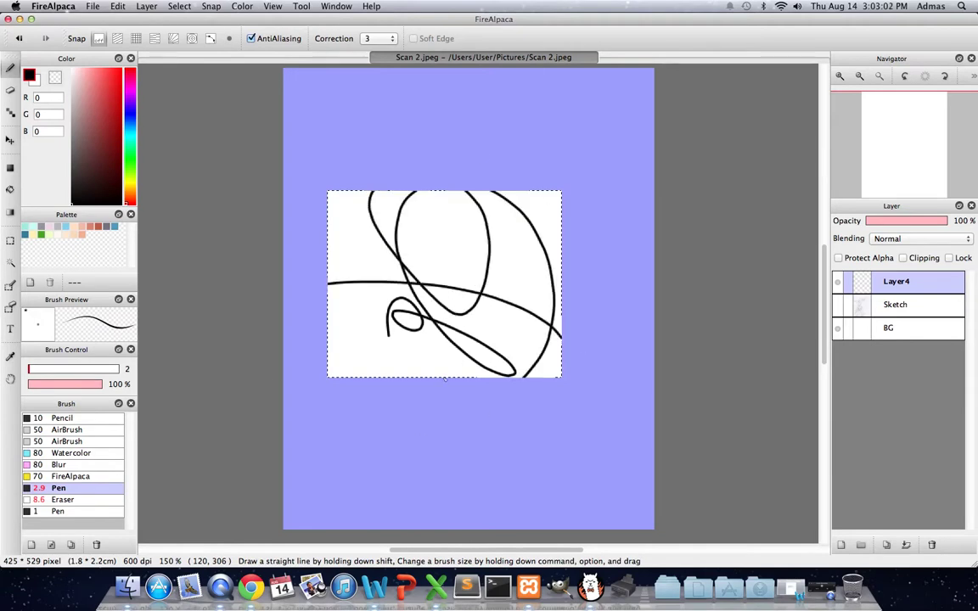
{"action": "key", "text": "Delete"}
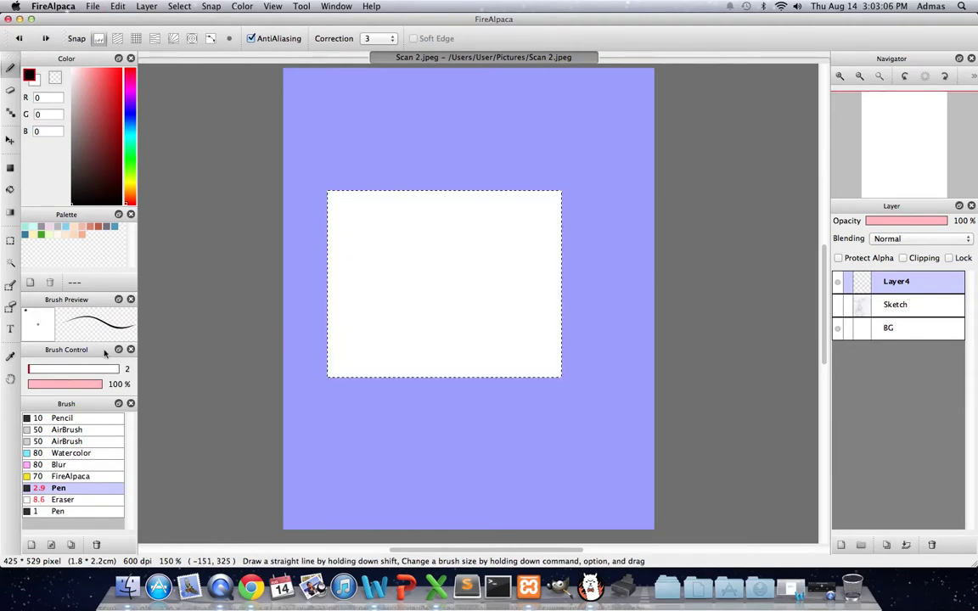
{"action": "key", "text": "super+d"}
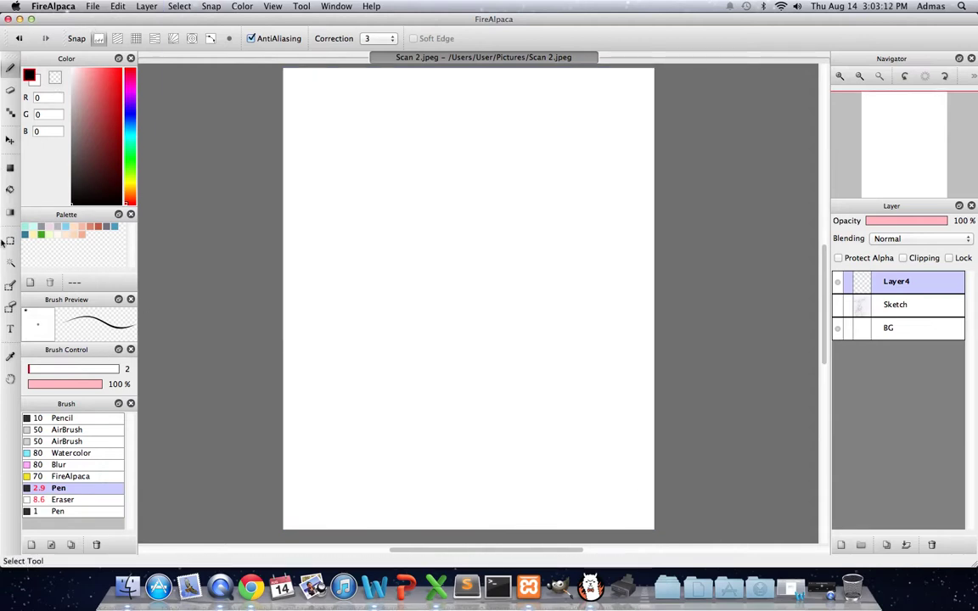
- Draw a filled black circle with Fill Shape in Ellipse mode, then undo it
{"action": "left_click", "coordinate": [10, 169]}
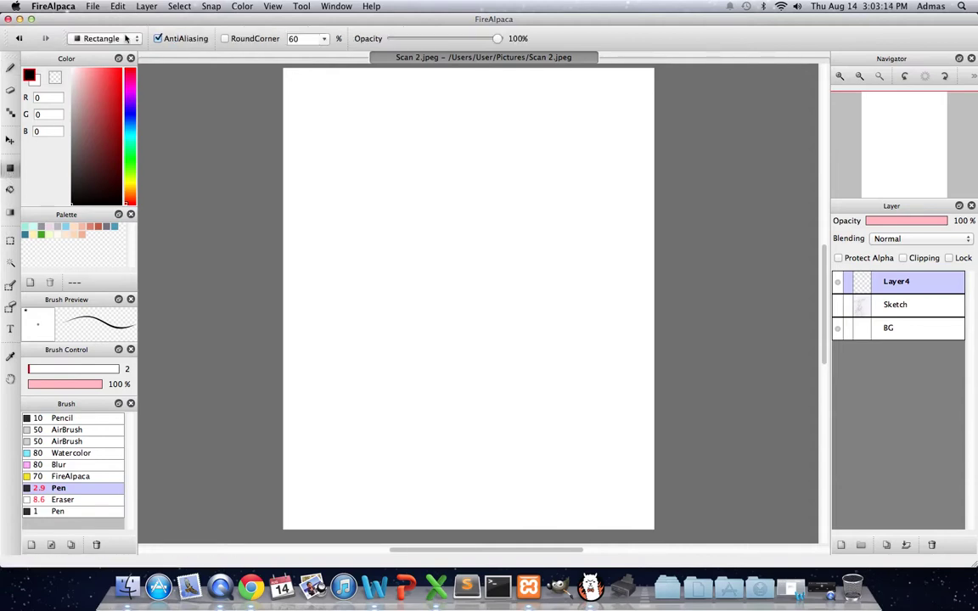
{"action": "left_click", "coordinate": [125, 39]}
{"action": "left_click", "coordinate": [113, 49]}
{"action": "left_click_drag", "start_coordinate": [353, 197], "coordinate": [484, 327]}
{"action": "key", "text": "super+z"}
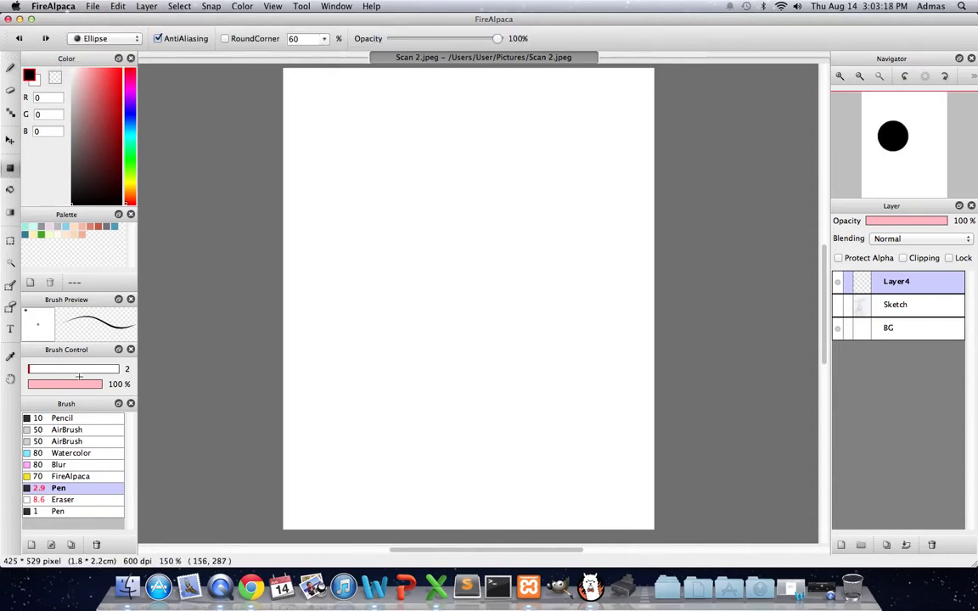
- Draw a pink double-loop selection near the page centre with the selection pen
{"action": "left_click", "coordinate": [11, 240]}
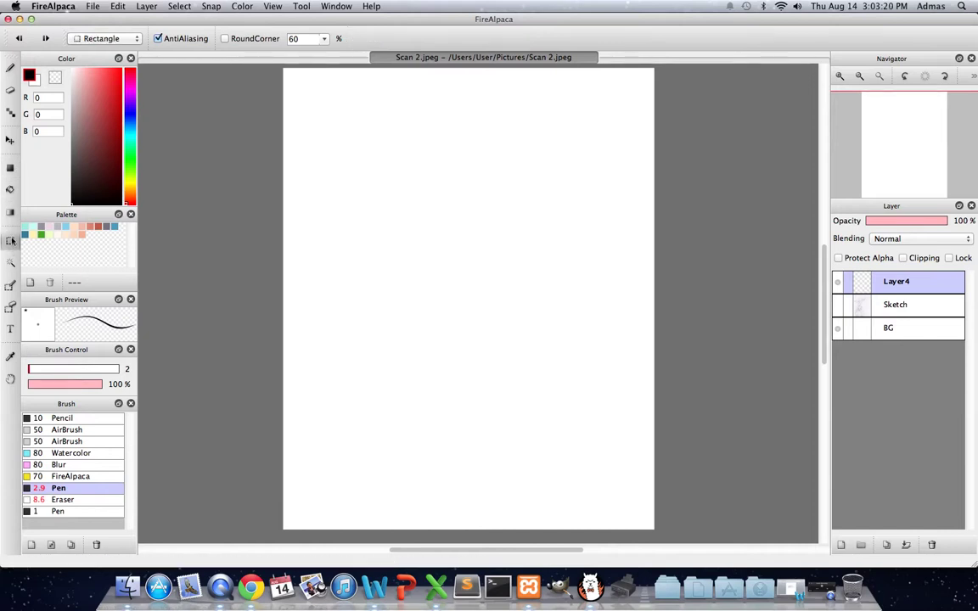
{"action": "left_click", "coordinate": [11, 286]}
{"action": "mouse_move", "coordinate": [388, 285]}
{"action": "left_mouse_down"}
{"action": "mouse_move", "coordinate": [456, 316]}
{"action": "mouse_move", "coordinate": [460, 335]}
{"action": "left_mouse_up"}
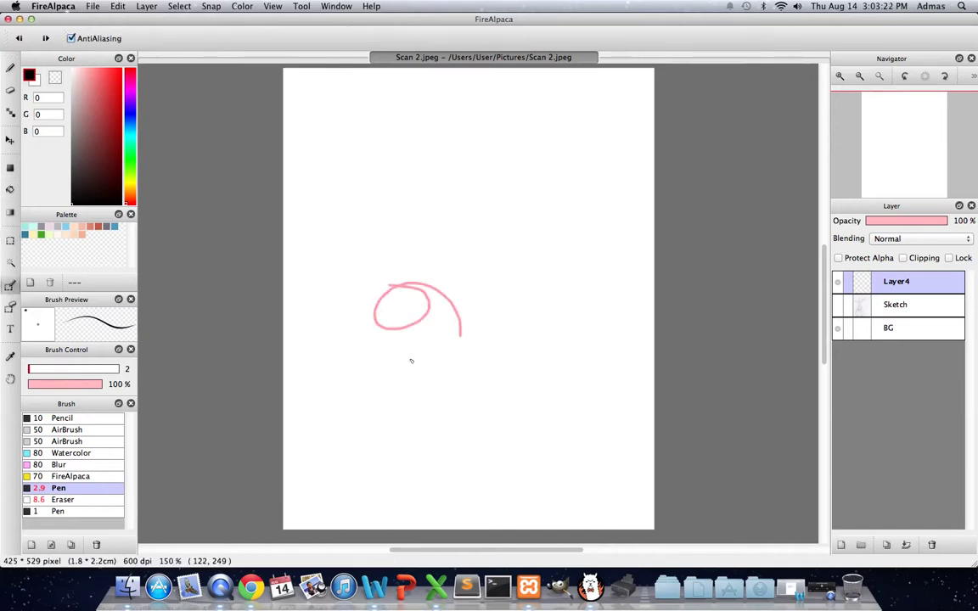
{"action": "left_click_drag", "start_coordinate": [411, 361], "coordinate": [470, 329]}
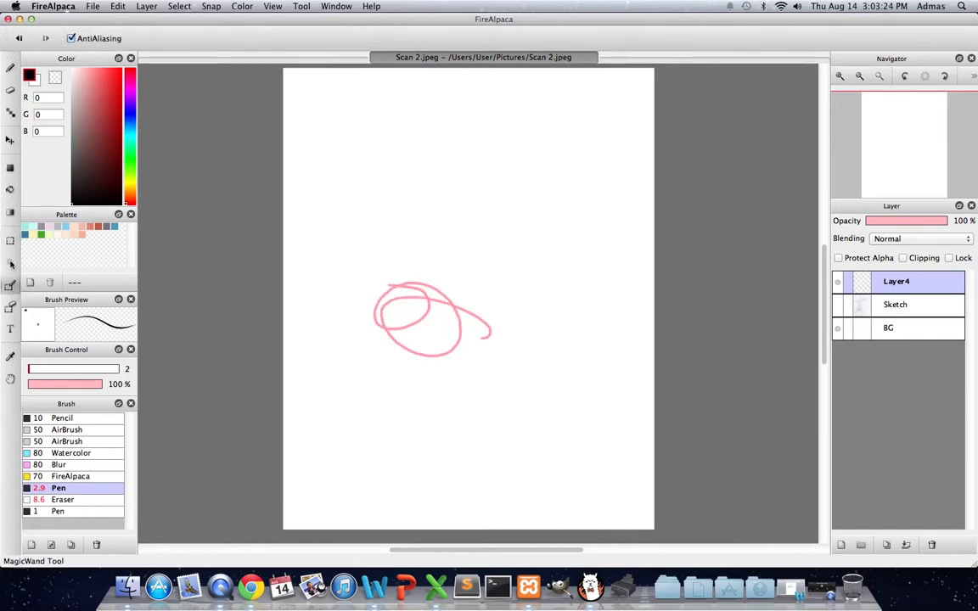
{"action": "left_click", "coordinate": [10, 264]}
{"action": "left_click", "coordinate": [10, 67]}
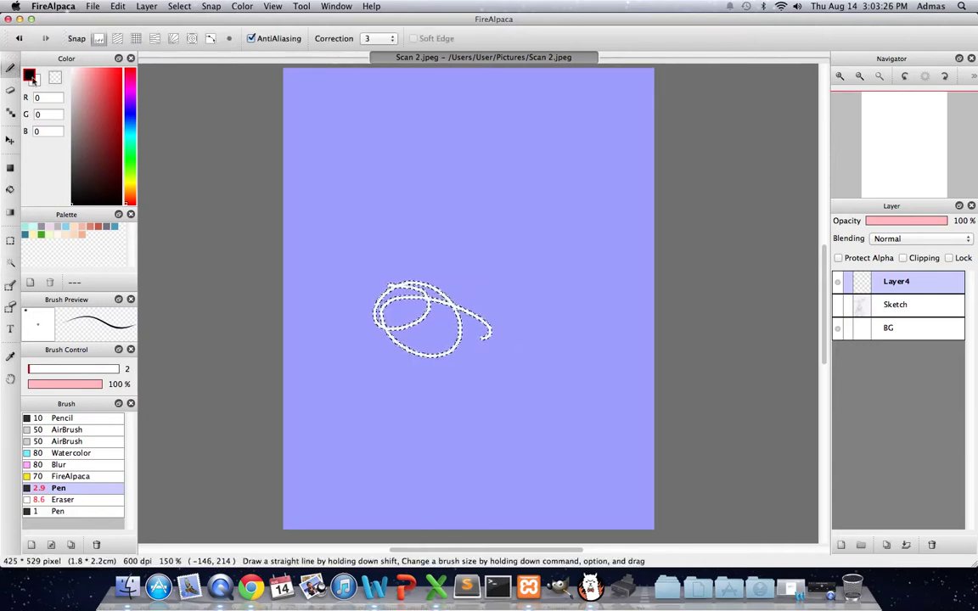
- Draw a test Pen stroke inside the selection, undo it, clear the selection, and pick Select Eraser
{"action": "left_click_drag", "start_coordinate": [377, 324], "coordinate": [432, 327]}
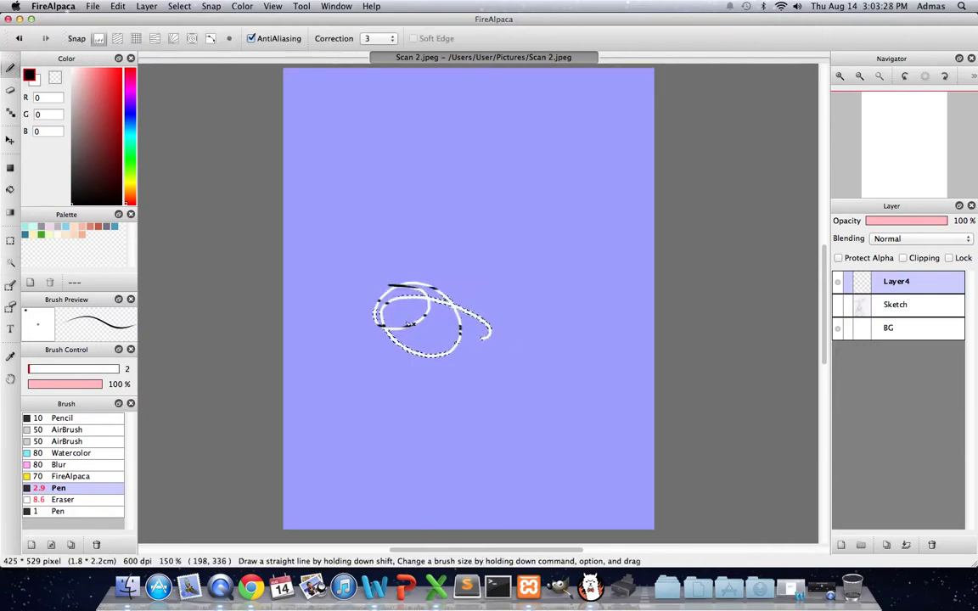
{"action": "key", "text": "super+z"}
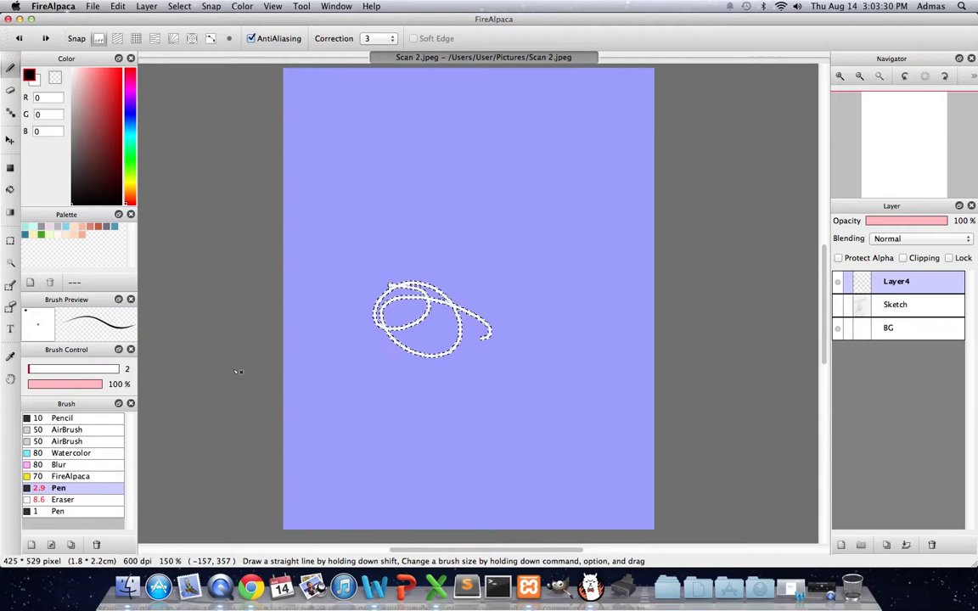
{"action": "key", "text": "super+d"}
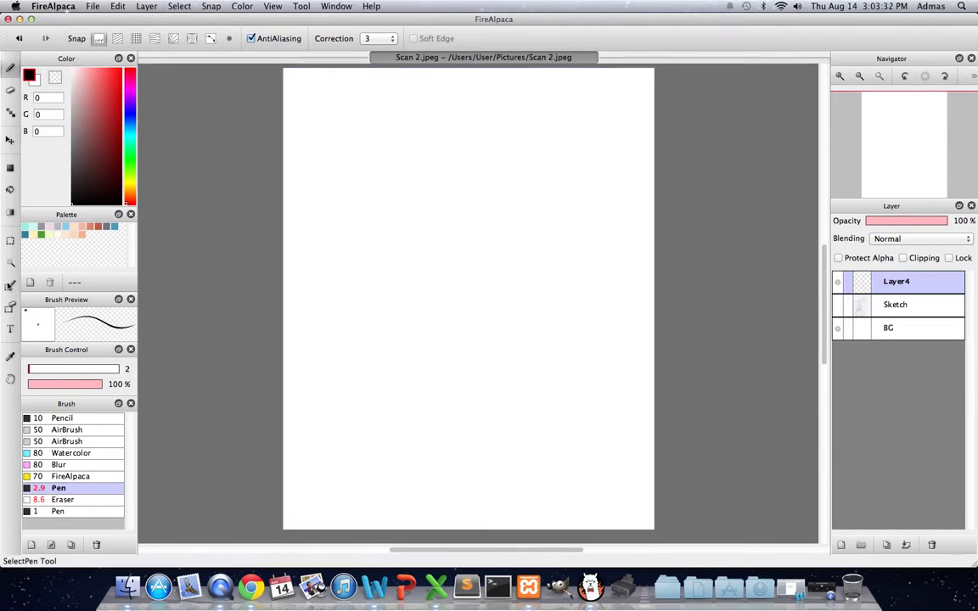
{"action": "left_click", "coordinate": [10, 310]}
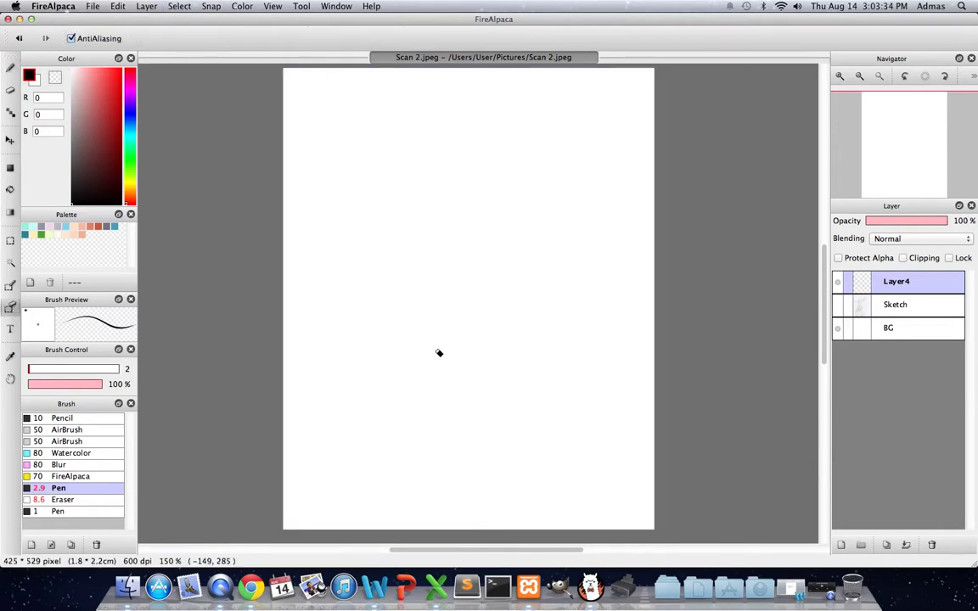
{"action": "left_click", "coordinate": [10, 285]}
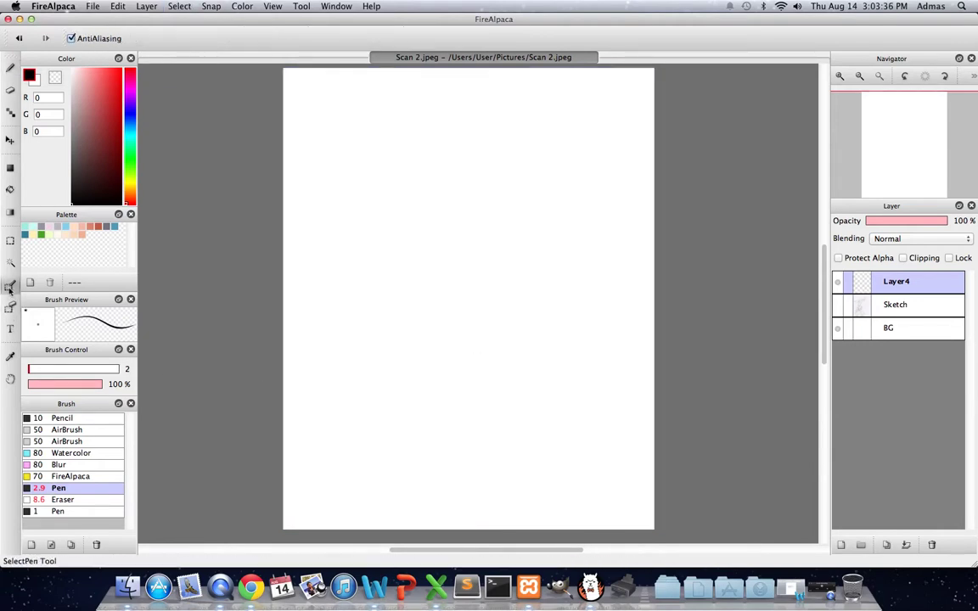
{"action": "left_click", "coordinate": [11, 330]}
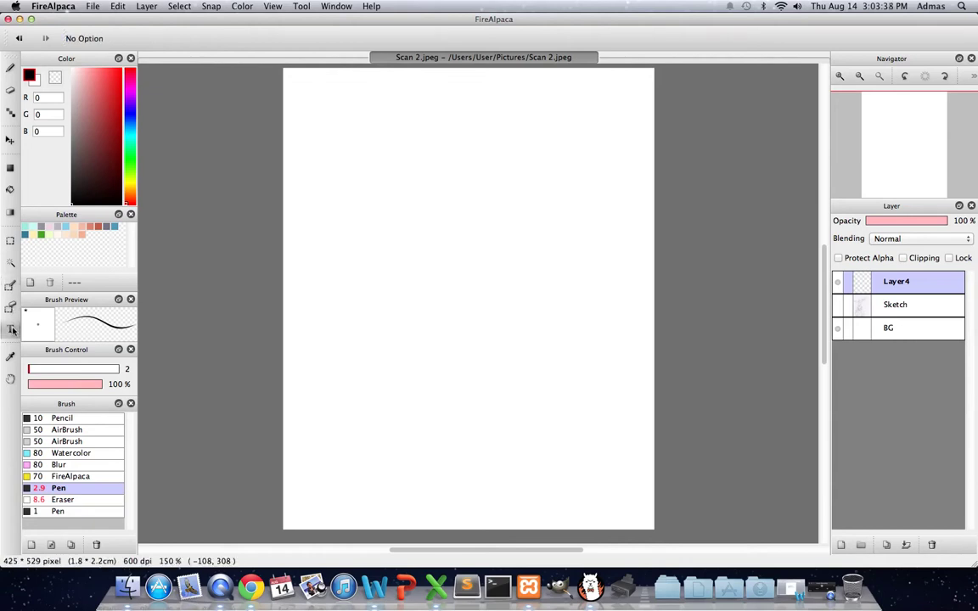
{"action": "left_click", "coordinate": [382, 154]}
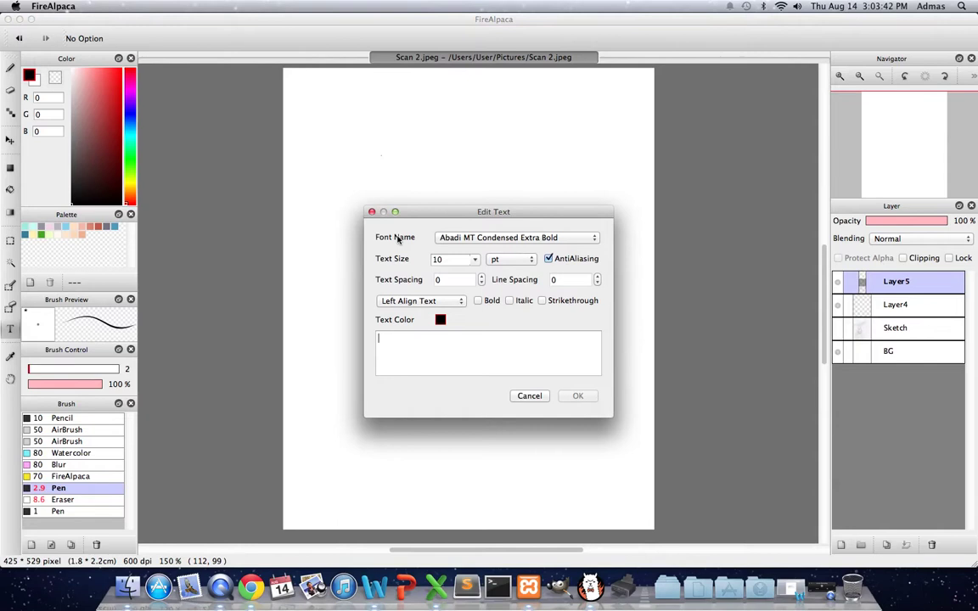
{"action": "type", "text": "Lo;l"}
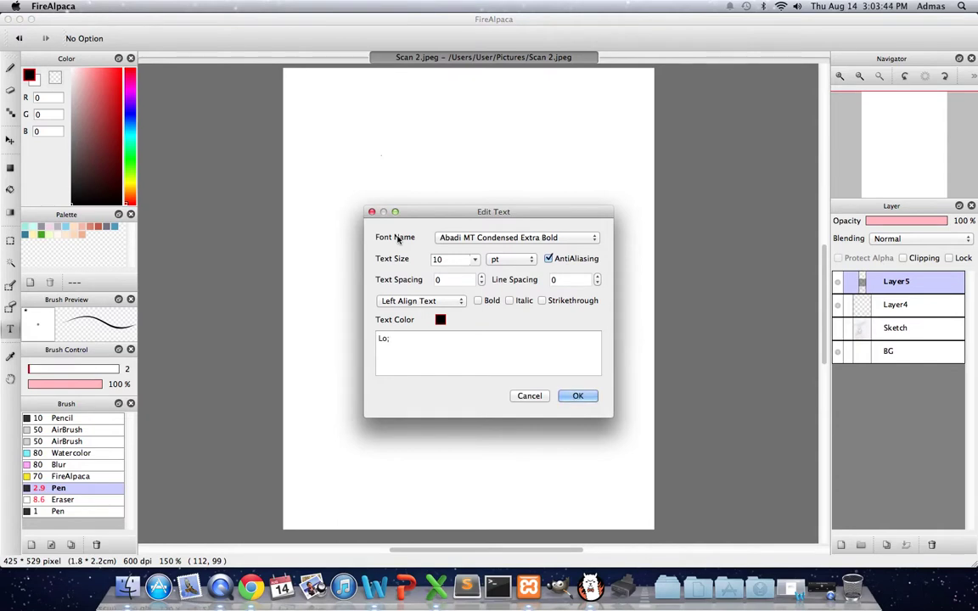
{"action": "key", "text": "BackSpace"}
{"action": "type", "text": "wut"}
{"action": "key", "text": "Return"}
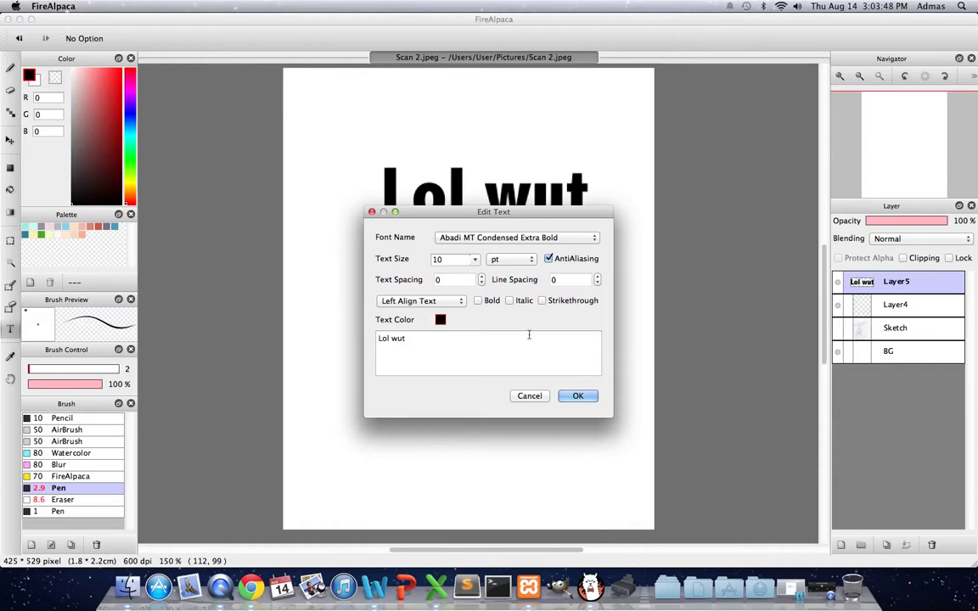
{"action": "left_click", "coordinate": [574, 397]}
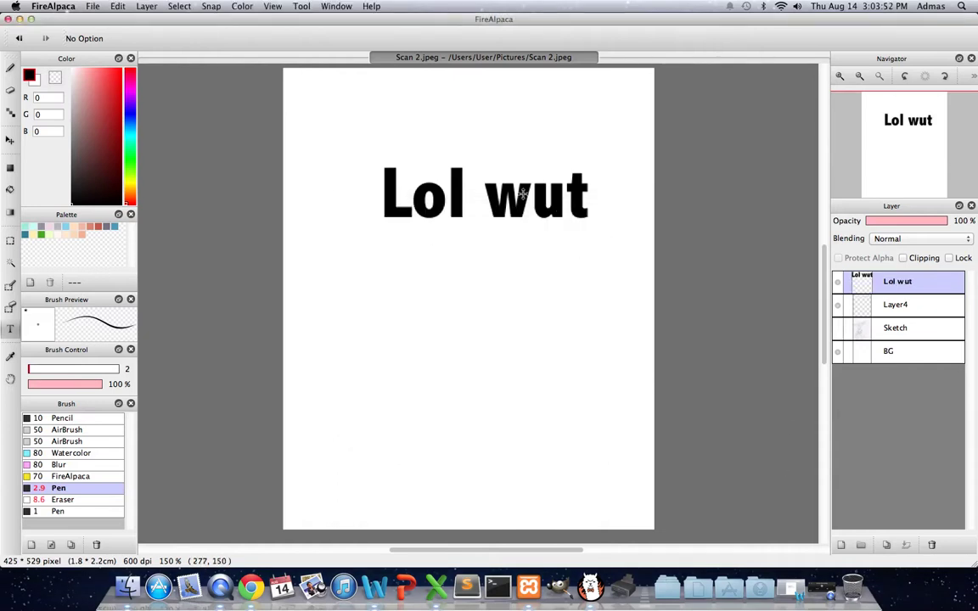
{"action": "left_click_drag", "start_coordinate": [524, 194], "coordinate": [534, 241]}
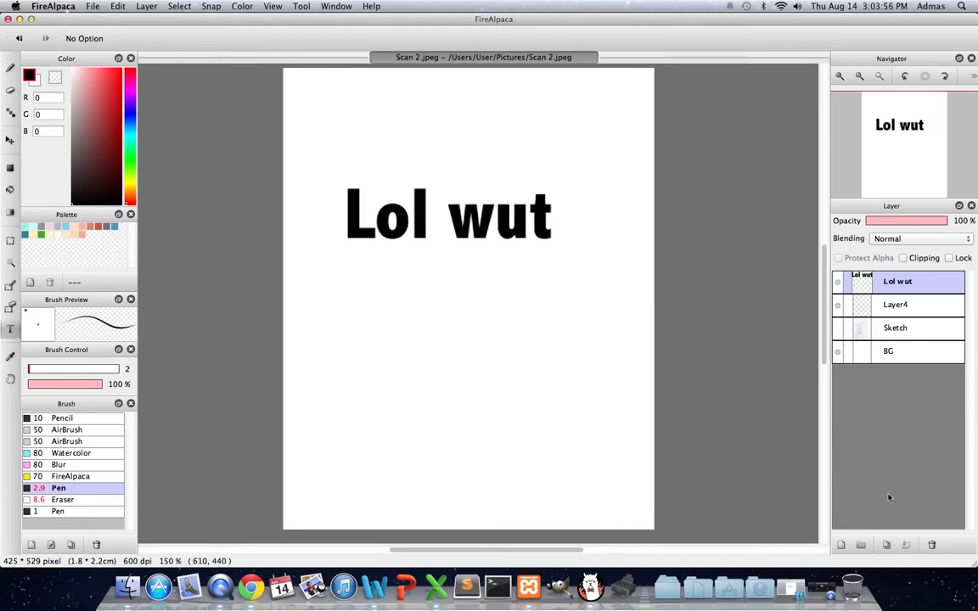
{"action": "left_click", "coordinate": [926, 545]}
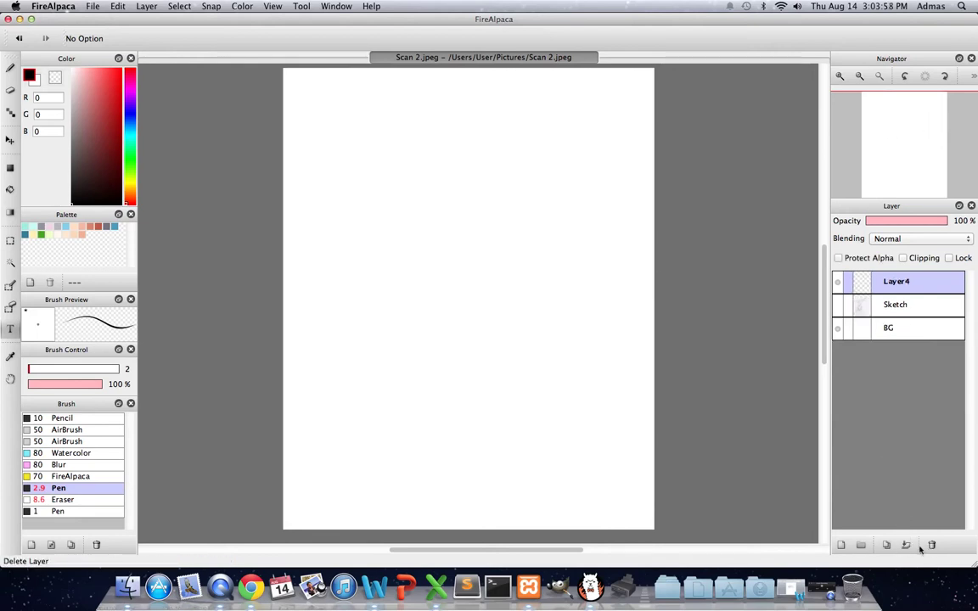
{"action": "left_click", "coordinate": [841, 545]}
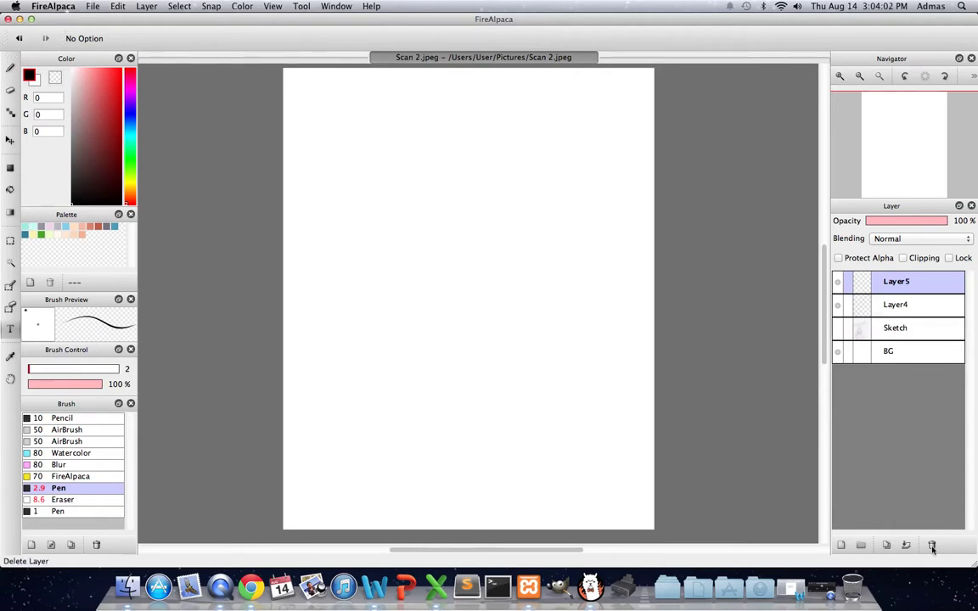
{"action": "left_click", "coordinate": [931, 545]}
{"action": "left_click", "coordinate": [9, 381]}
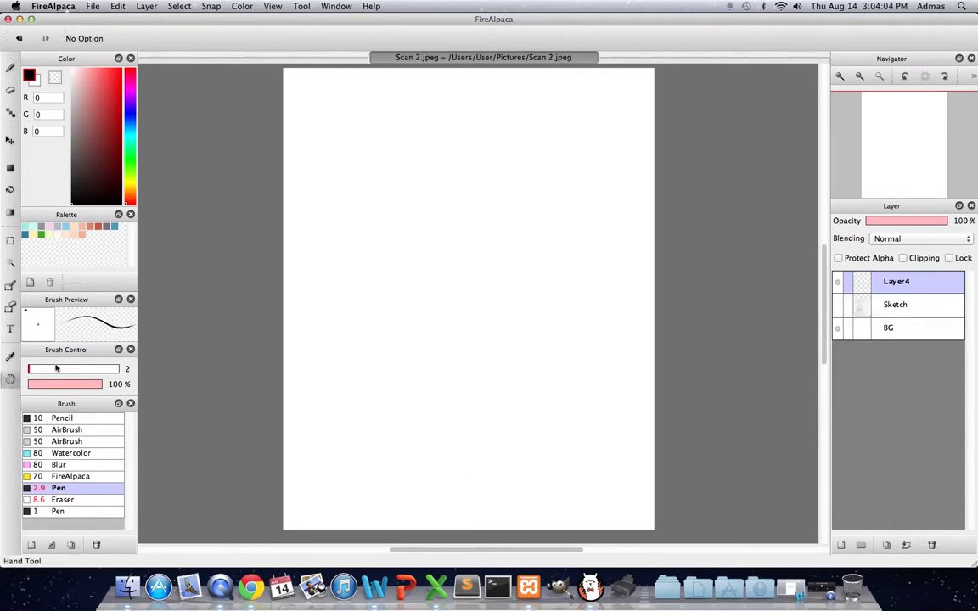
{"action": "mouse_move", "coordinate": [395, 293]}
{"action": "left_mouse_down"}
{"action": "mouse_move", "coordinate": [439, 283]}
{"action": "mouse_move", "coordinate": [406, 304]}
{"action": "left_mouse_up"}
{"action": "left_click_drag", "start_coordinate": [870, 181], "coordinate": [901, 155]}
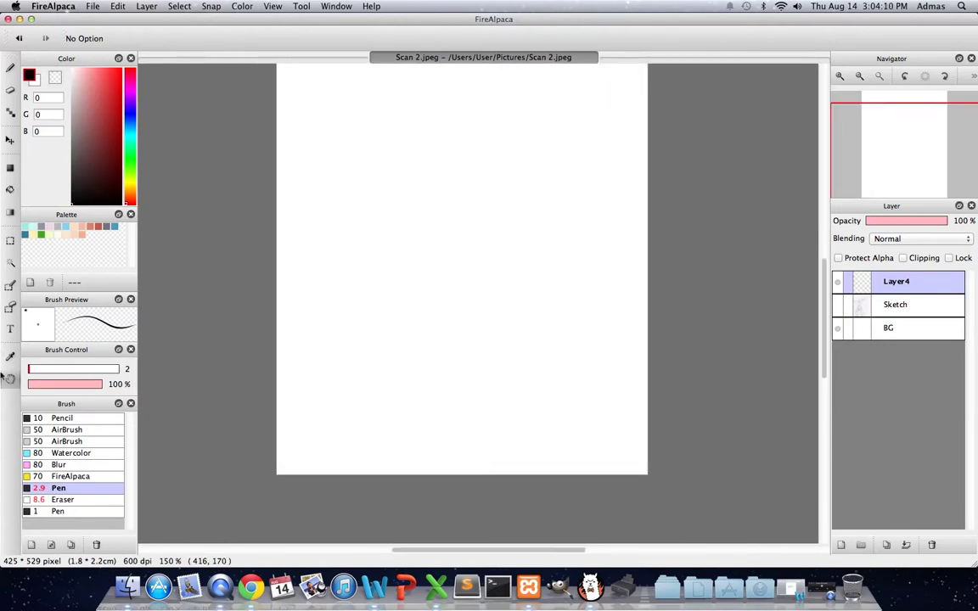
{"action": "scroll", "coordinate": [492, 401], "scroll_direction": "up", "scroll_amount": 1}
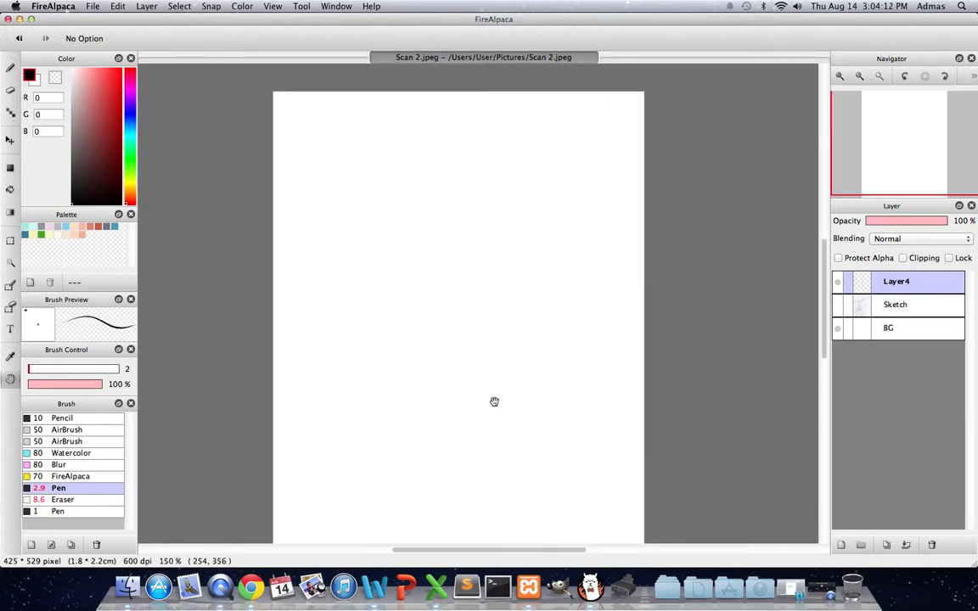
{"action": "left_click", "coordinate": [10, 355]}
- Try the Eyedropper, then draw a black Z-shaped stroke with the Pen brush
{"action": "left_click", "coordinate": [7, 67]}
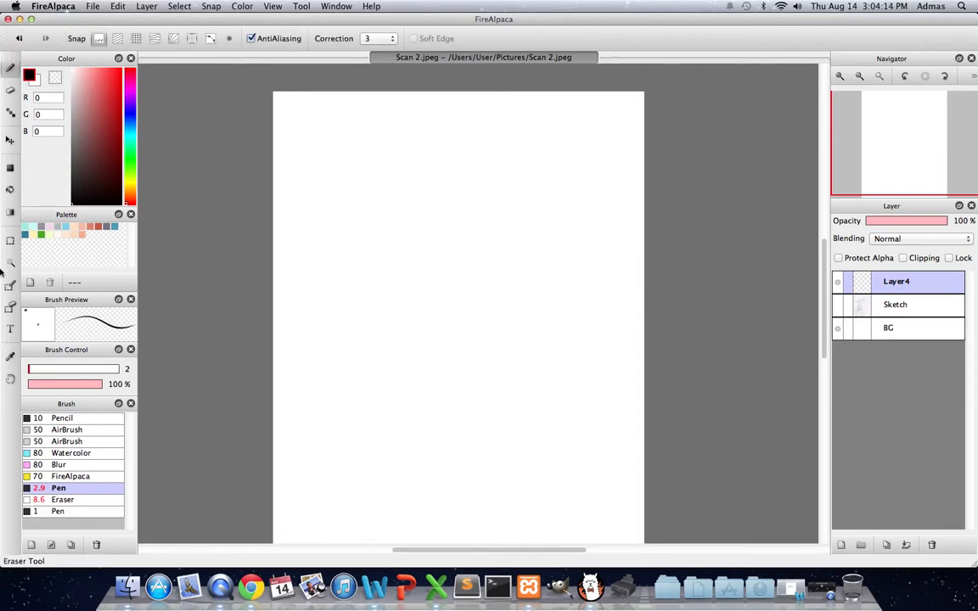
{"action": "left_click", "coordinate": [10, 355]}
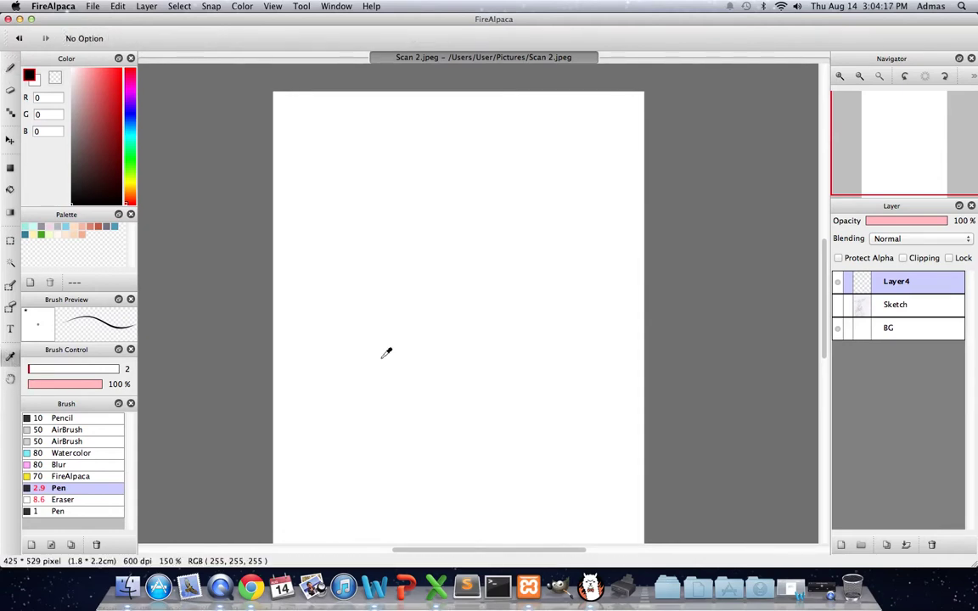
{"action": "left_click", "coordinate": [8, 67]}
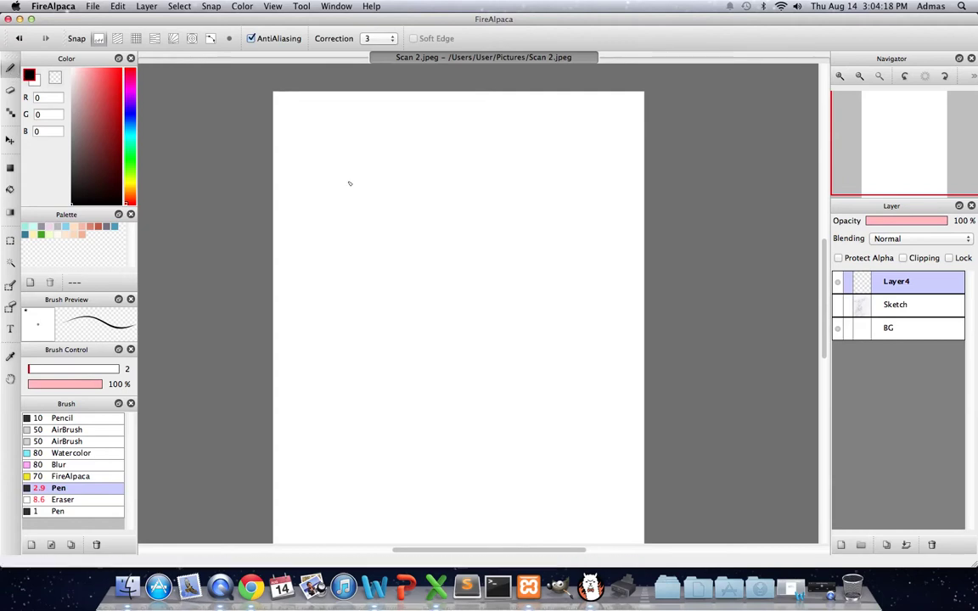
{"action": "left_click_drag", "start_coordinate": [353, 214], "coordinate": [378, 245]}
{"action": "left_click_drag", "start_coordinate": [330, 281], "coordinate": [440, 308]}
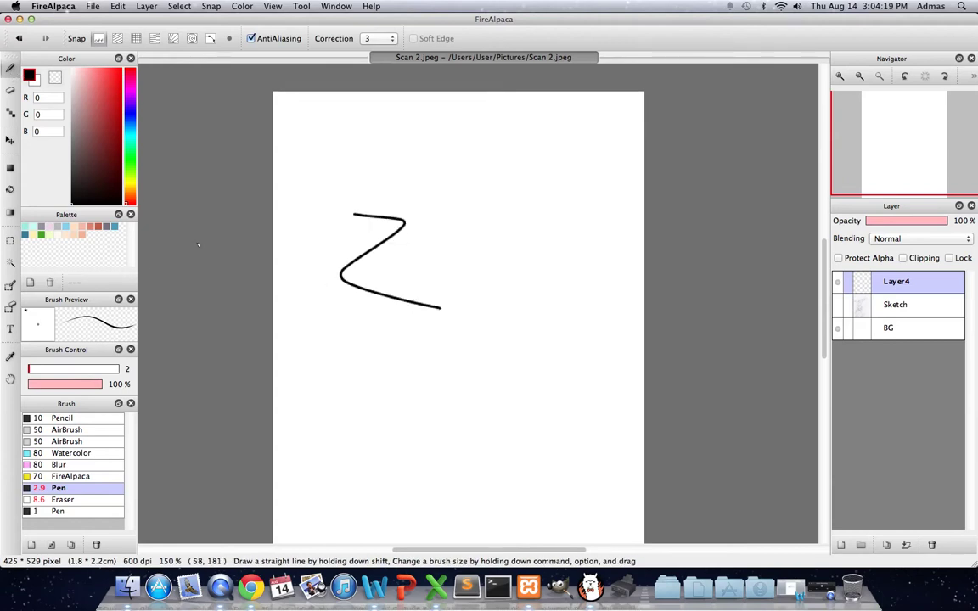
- Zoom in and out on the Z, then erase its top part with the Eraser
{"action": "left_click", "coordinate": [11, 355]}
{"action": "scroll", "coordinate": [384, 311], "scroll_direction": "up", "scroll_amount": 2}
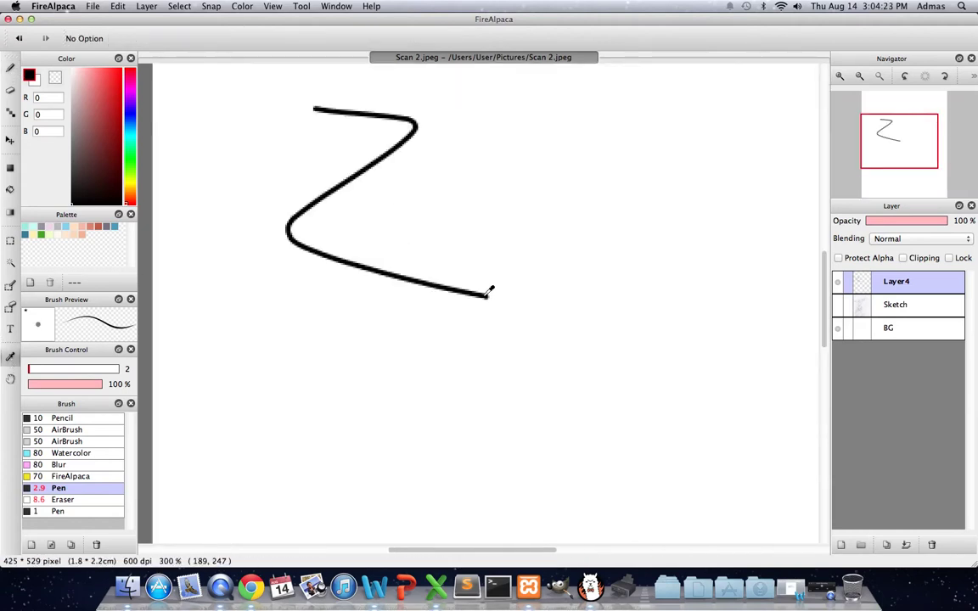
{"action": "scroll", "coordinate": [488, 293], "scroll_direction": "down", "scroll_amount": 3}
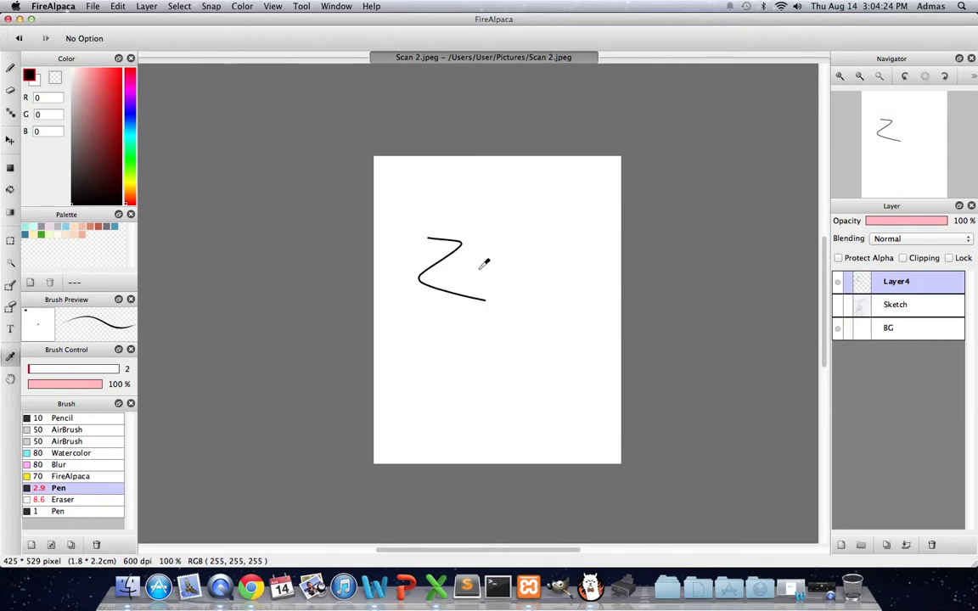
{"action": "scroll", "coordinate": [484, 263], "scroll_direction": "up", "scroll_amount": 1}
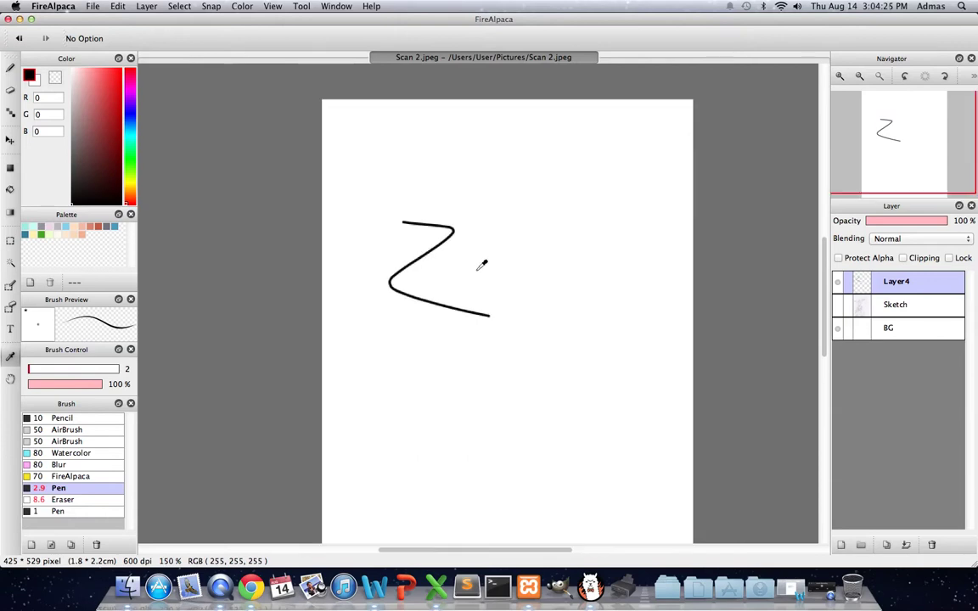
{"action": "left_click", "coordinate": [6, 92]}
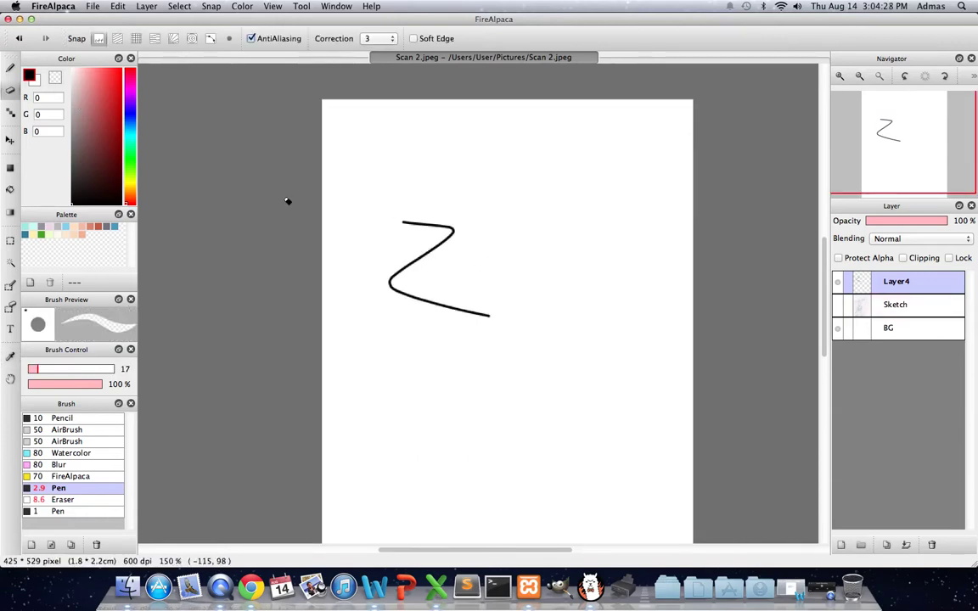
{"action": "left_click_drag", "start_coordinate": [395, 223], "coordinate": [472, 231]}
- Erase the rest of the Z, then set eraser stroke correction to 10 and back to 3
{"action": "mouse_move", "coordinate": [396, 292]}
{"action": "left_mouse_down"}
{"action": "mouse_move", "coordinate": [517, 328]}
{"action": "mouse_move", "coordinate": [394, 284]}
{"action": "left_mouse_up"}
{"action": "left_click", "coordinate": [380, 38]}
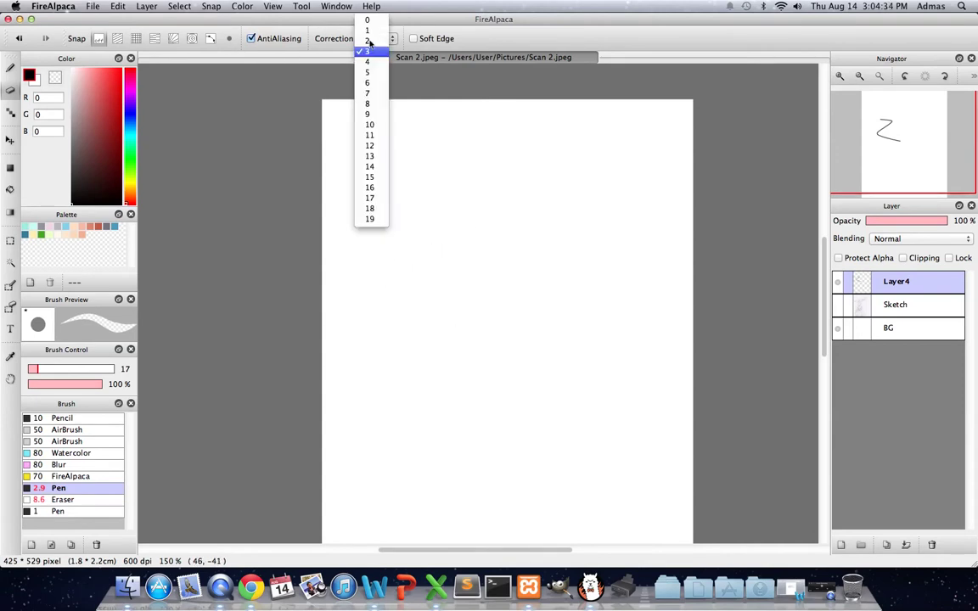
{"action": "left_click", "coordinate": [374, 124]}
{"action": "left_click", "coordinate": [370, 38]}
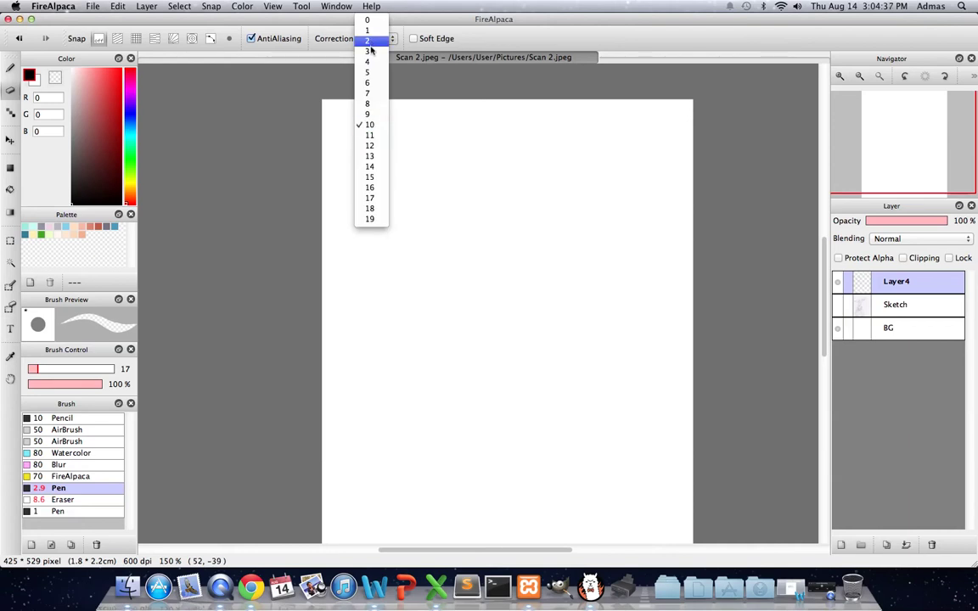
{"action": "left_click", "coordinate": [371, 51]}
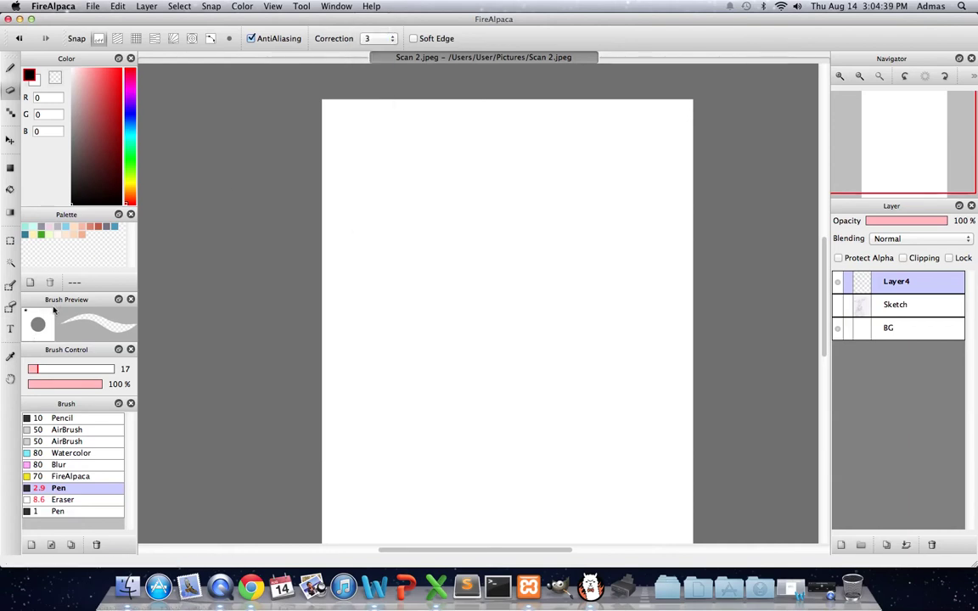